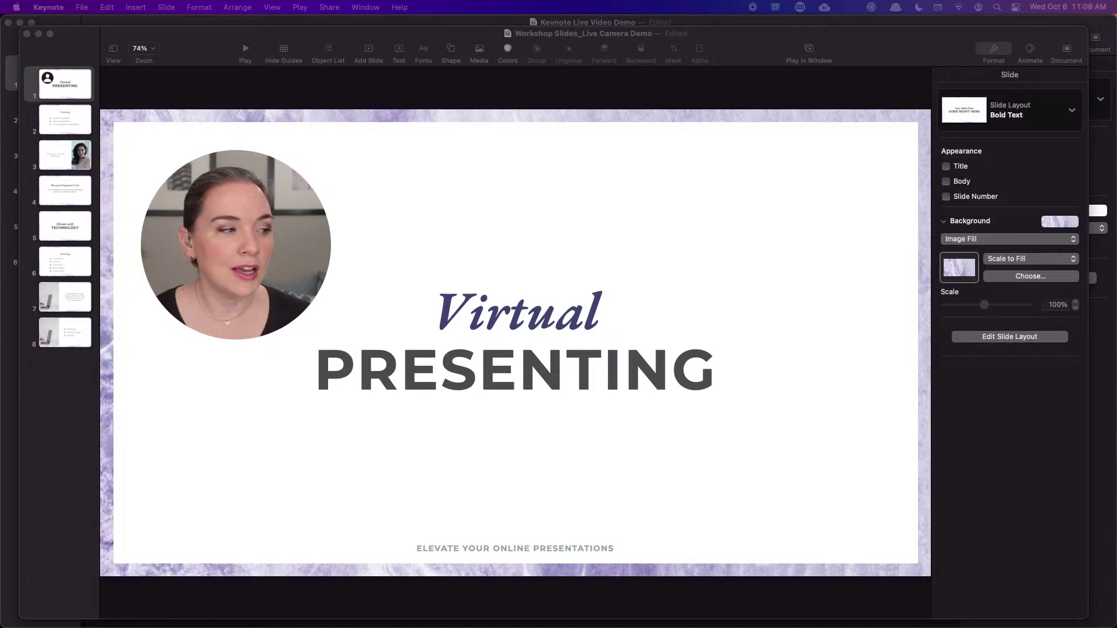
# - Delete the circular live video from the title slide
pyautogui.click(247, 225)
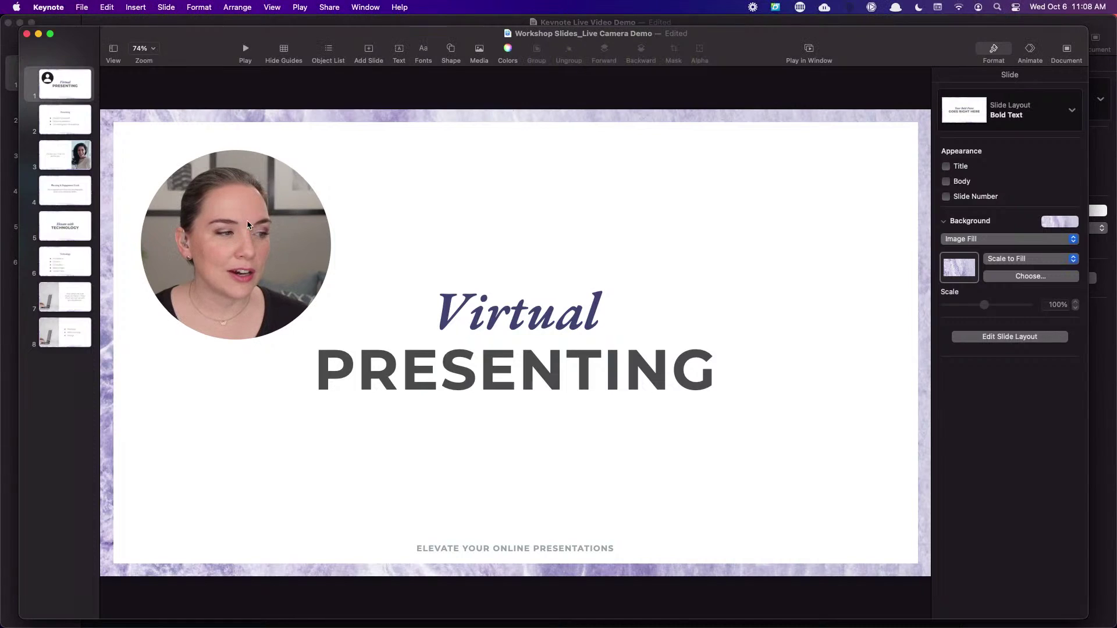
pyautogui.click(245, 215)
pyautogui.press('Delete')
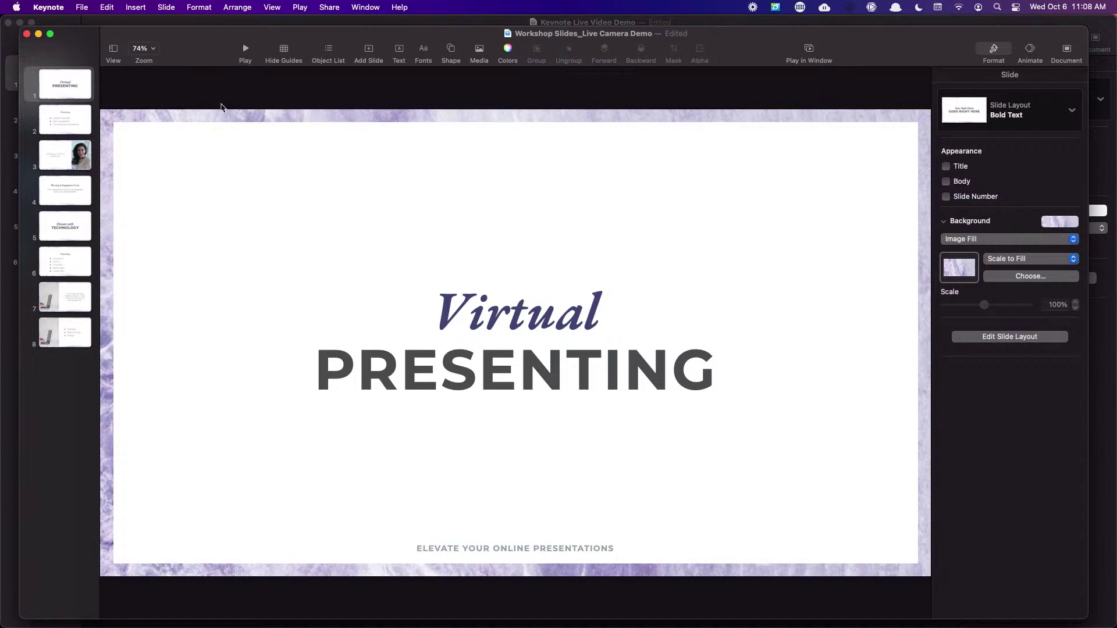
# - Insert a live video object on the title slide and set its source to Sony ZV-1 (Cam Link 4K)
pyautogui.click(138, 7)
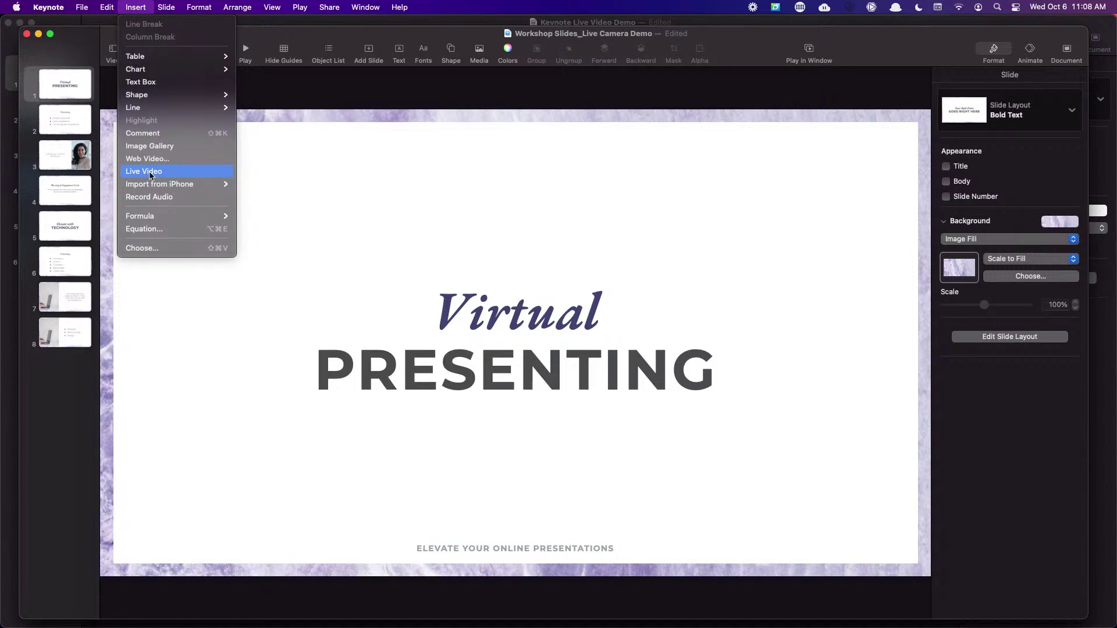
pyautogui.click(479, 50)
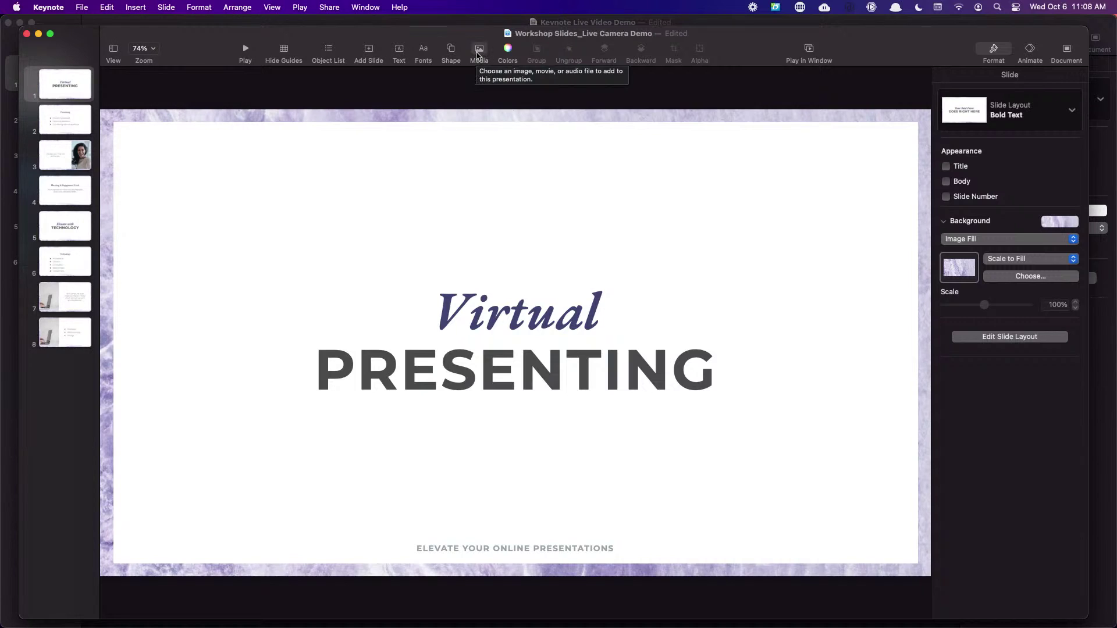
pyautogui.click(478, 53)
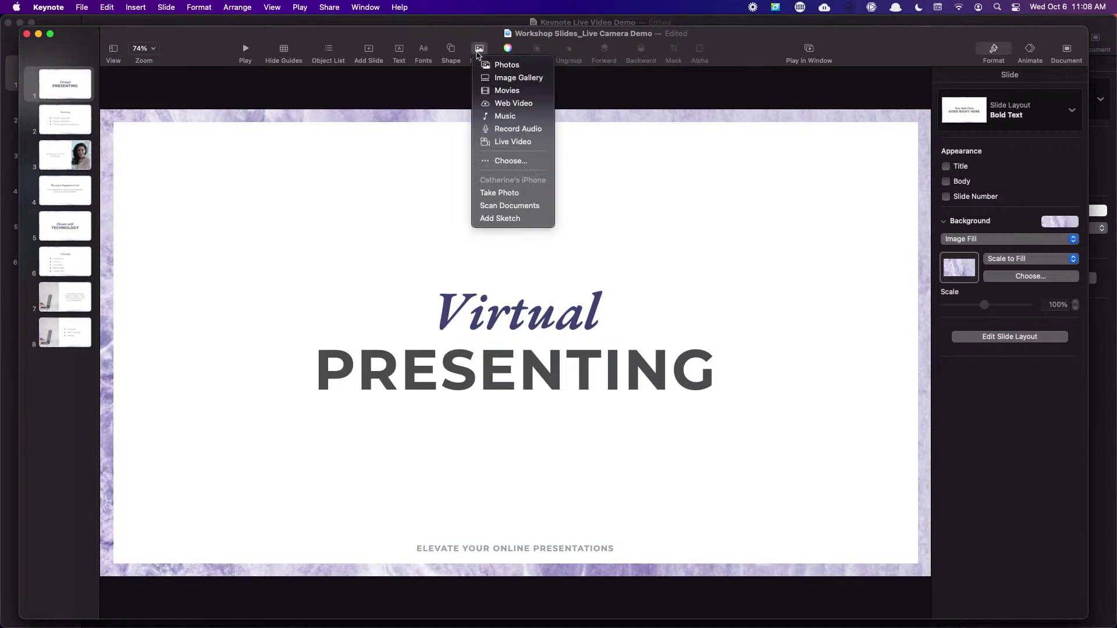
pyautogui.click(495, 144)
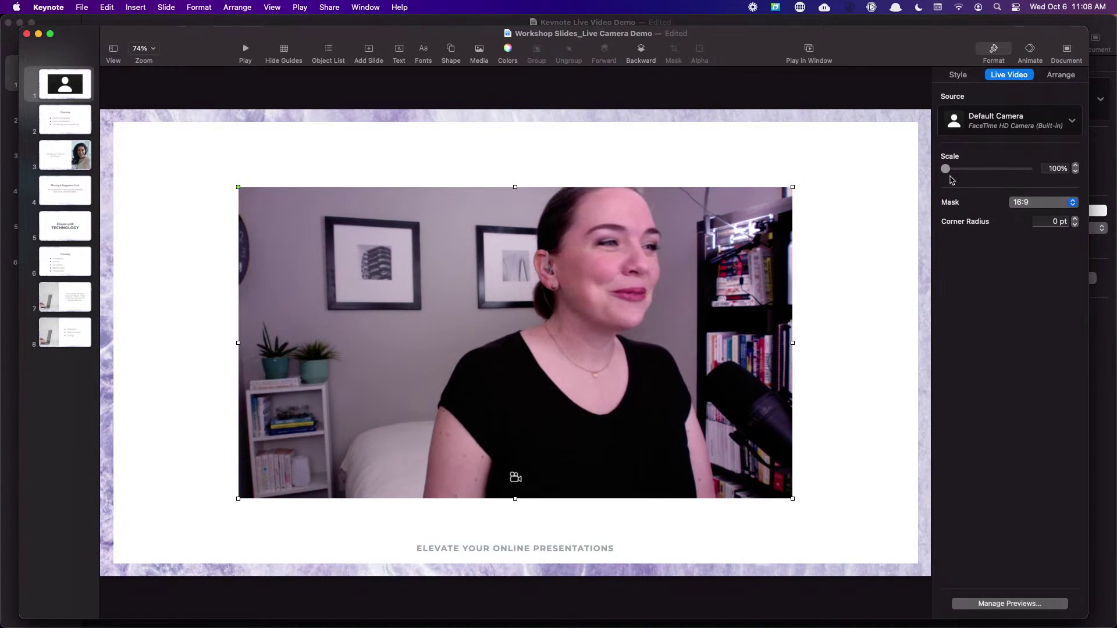
pyautogui.click(1047, 125)
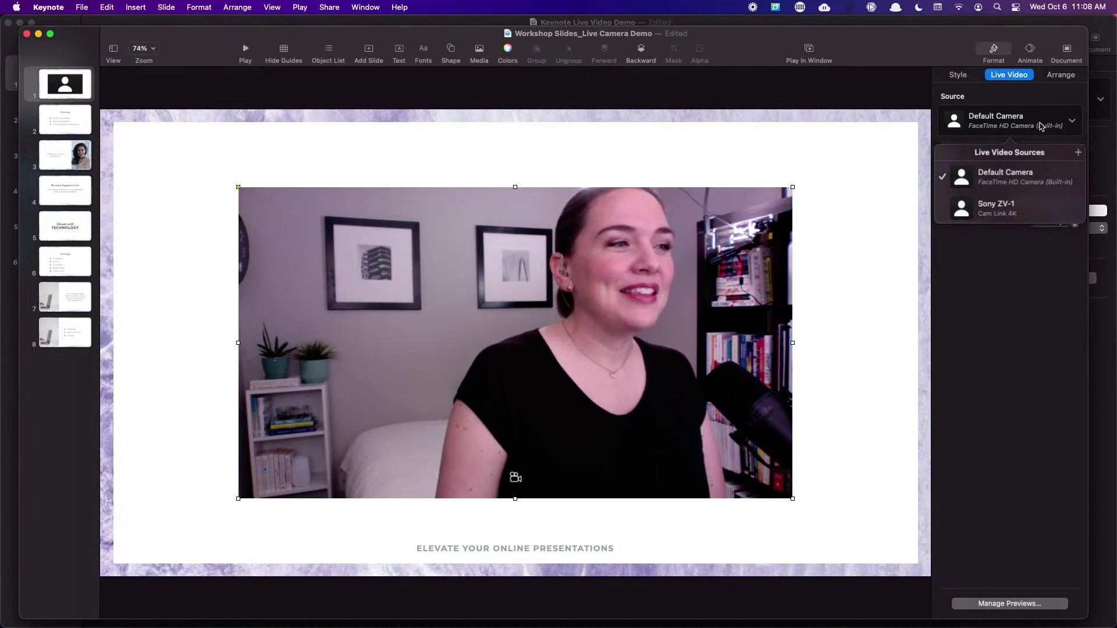
pyautogui.click(1006, 210)
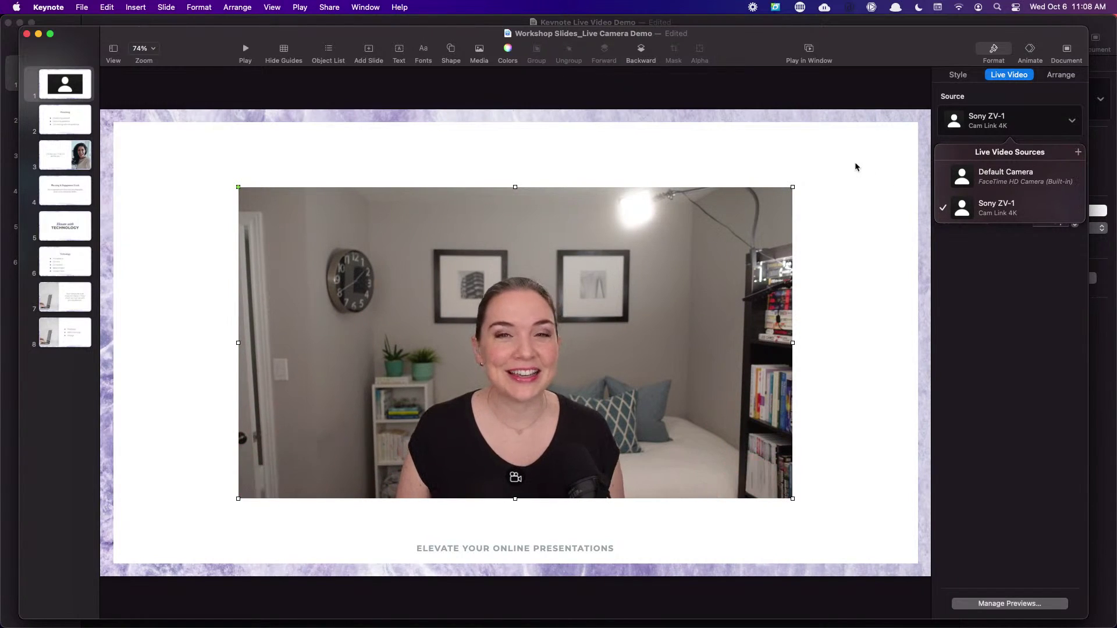
# - Zoom the camera picture inside the live video frame to 156% and shift it upward within the frame
pyautogui.click(581, 321)
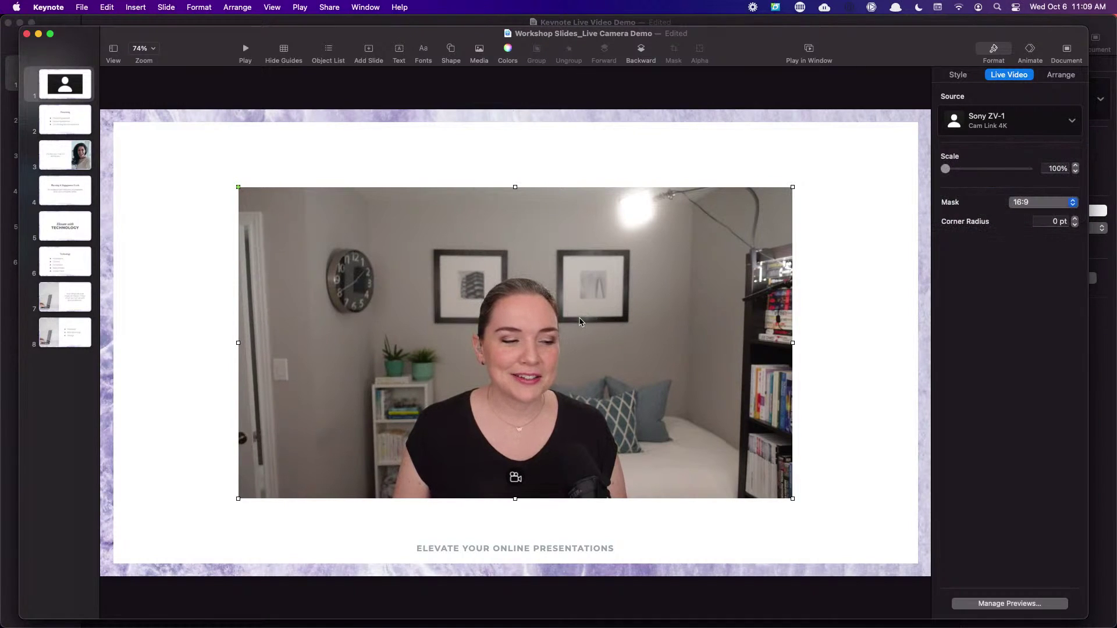
pyautogui.doubleClick(580, 321)
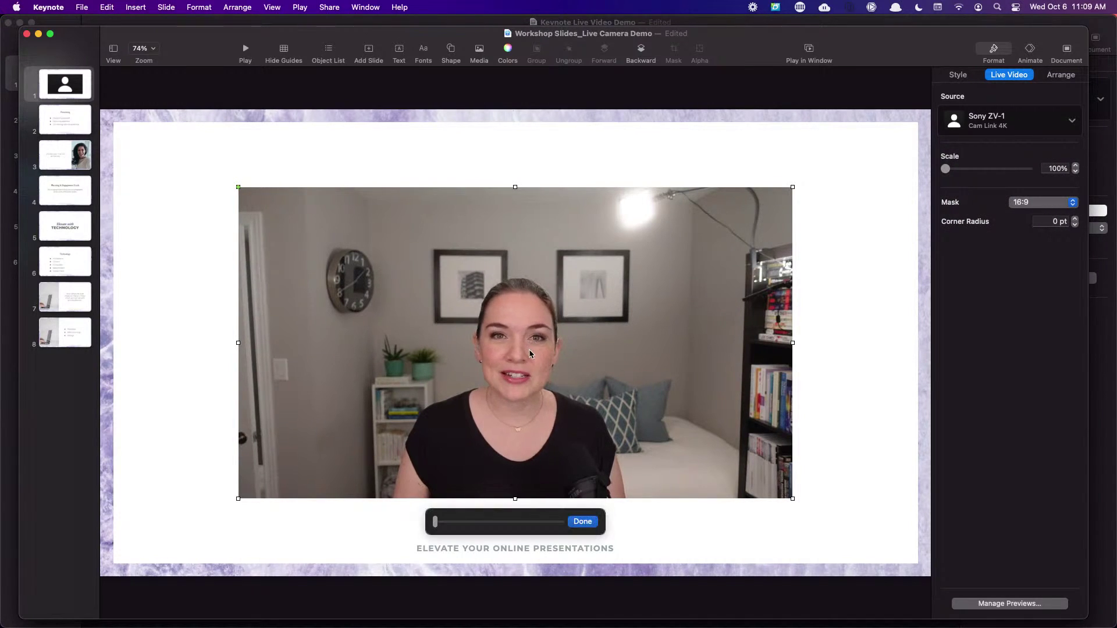
pyautogui.moveTo(435, 524); pyautogui.dragTo(471, 523)
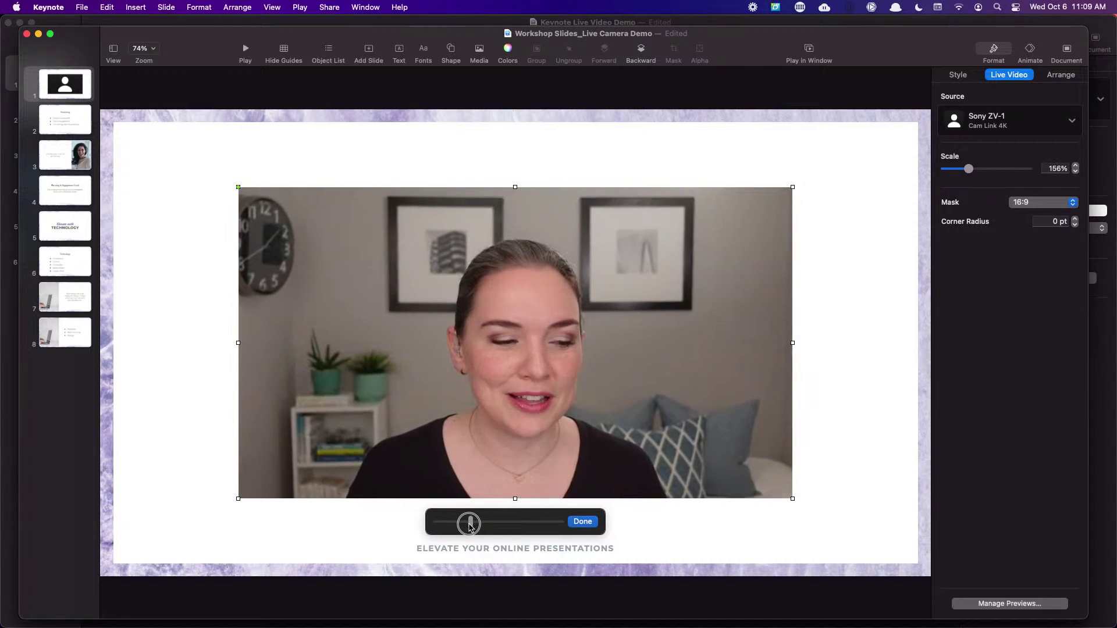
pyautogui.moveTo(502, 464); pyautogui.dragTo(517, 369)
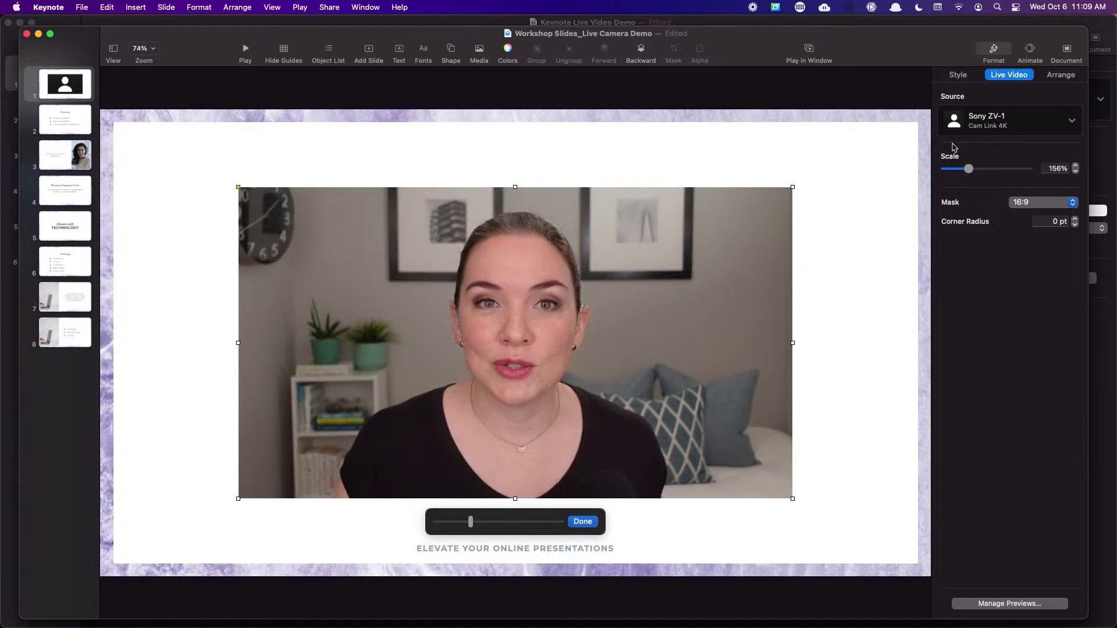
pyautogui.click(745, 362)
pyautogui.click(613, 365)
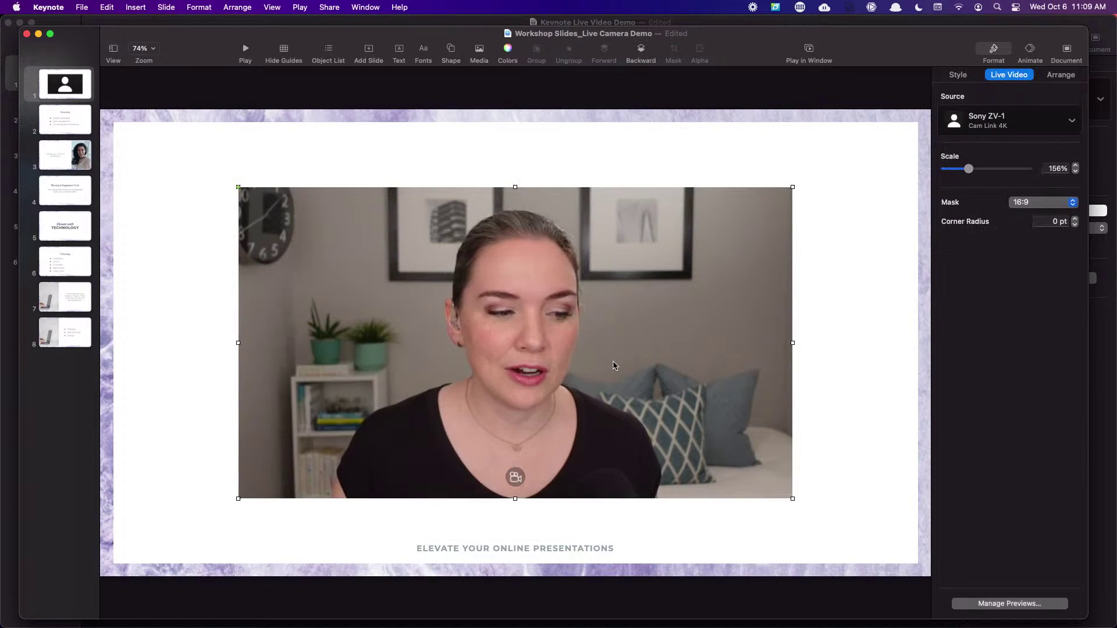
# - Turn the live video off and back on
pyautogui.click(515, 477)
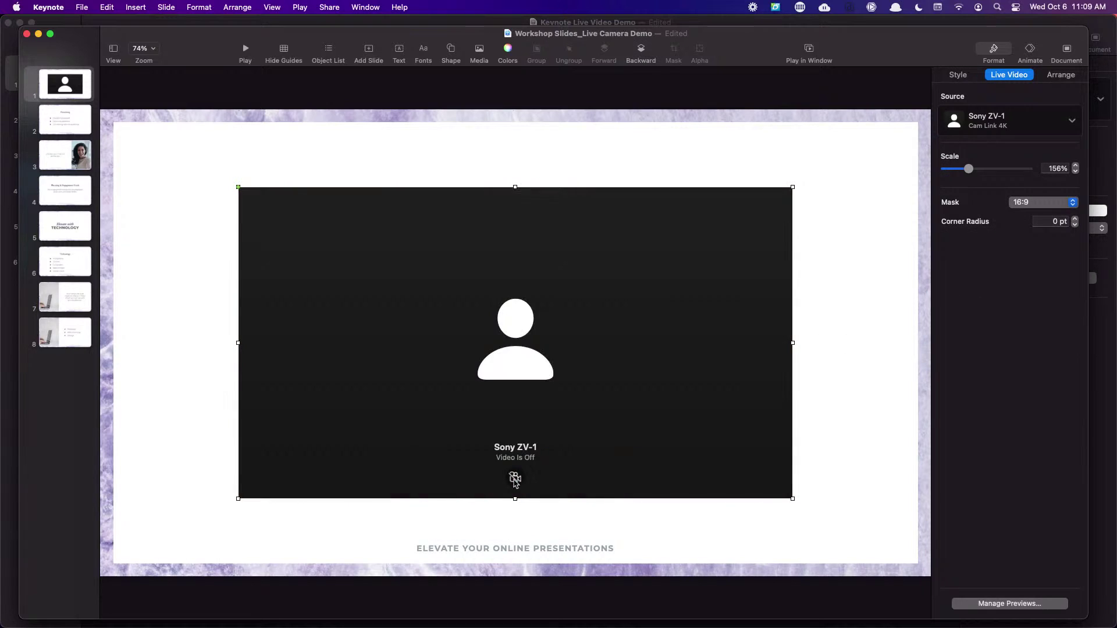
pyautogui.click(515, 478)
# - Open the live video's source settings, examine the source name and the available camera devices, and leave without saving
pyautogui.rightClick(593, 367)
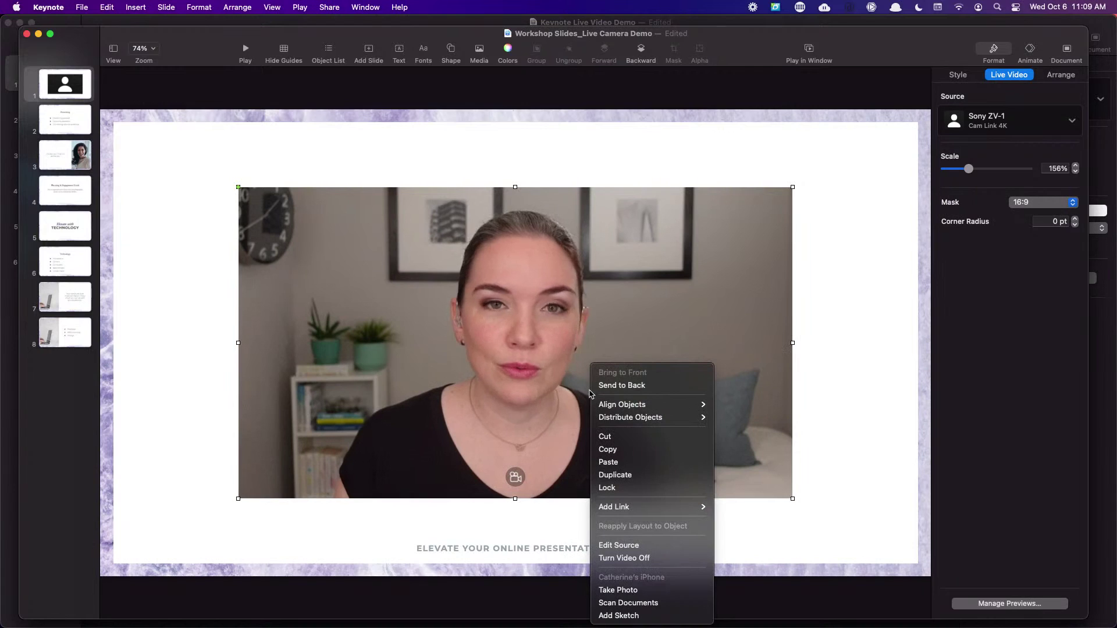
pyautogui.click(623, 546)
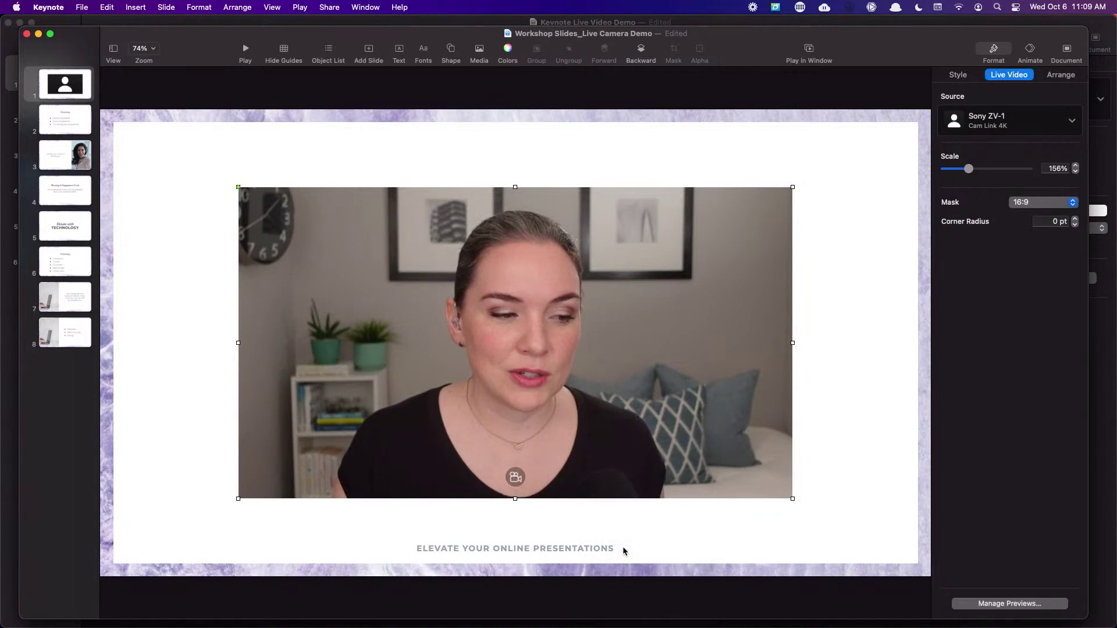
pyautogui.click(581, 408)
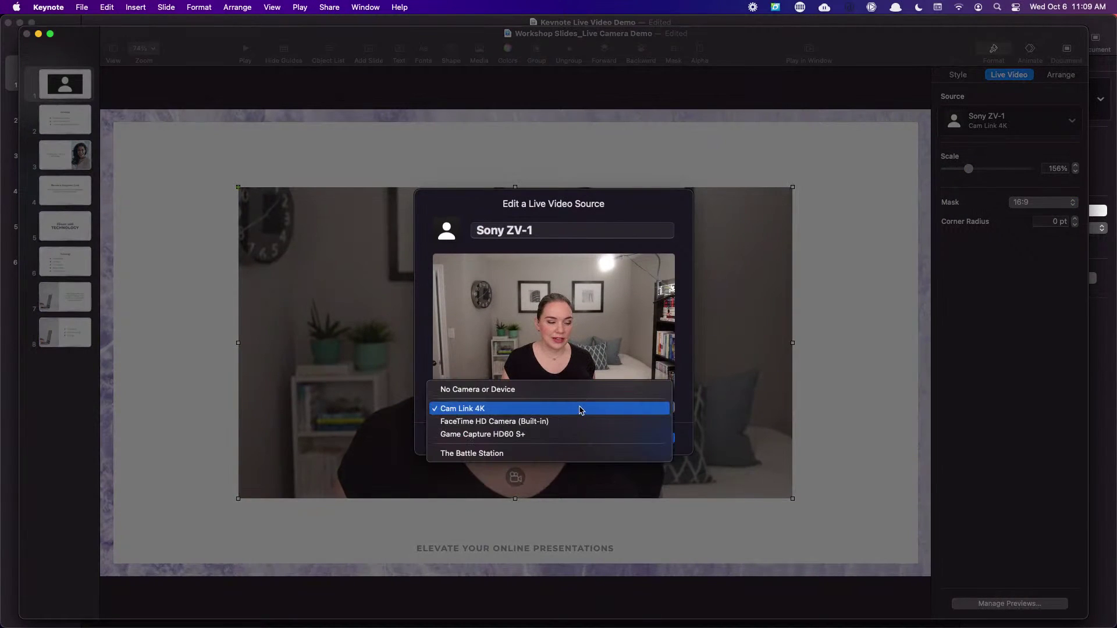
pyautogui.click(427, 332)
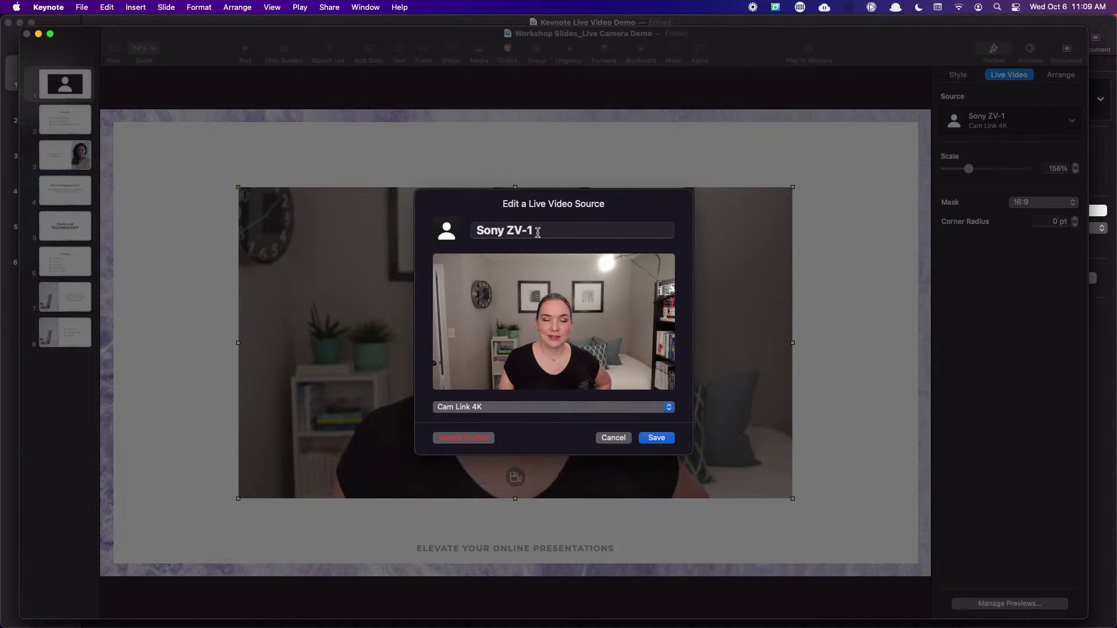
pyautogui.click(526, 408)
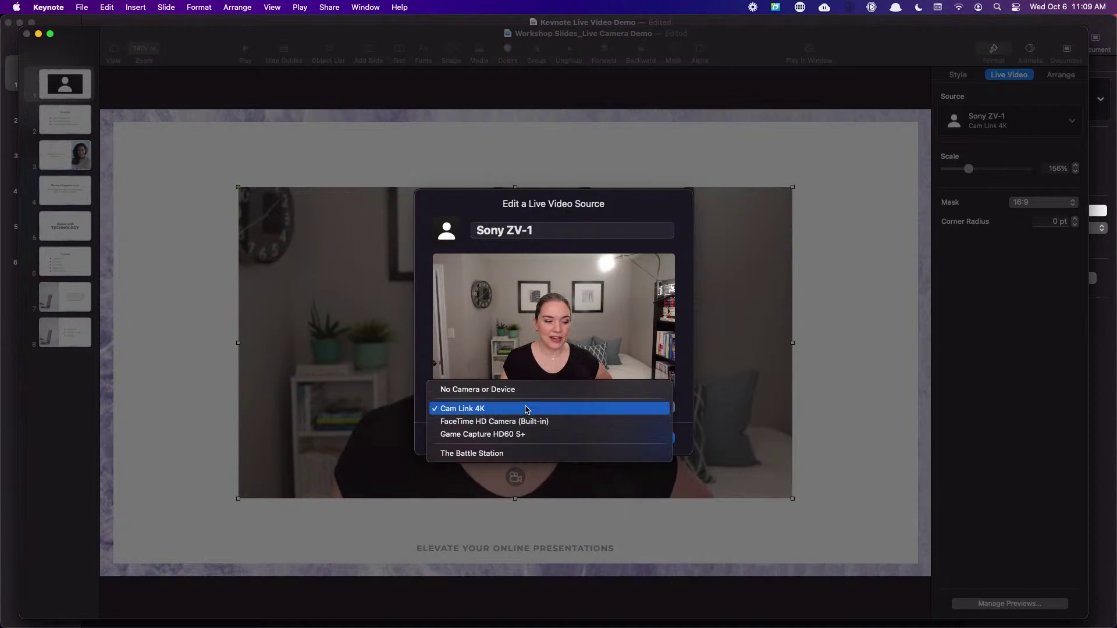
pyautogui.click(424, 382)
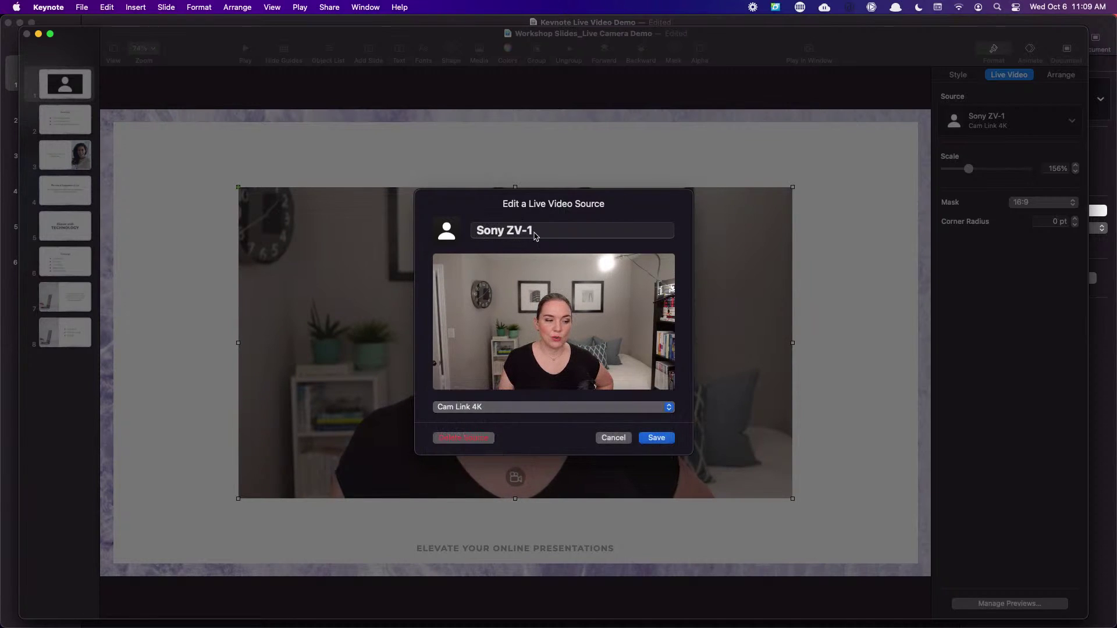
pyautogui.click(619, 441)
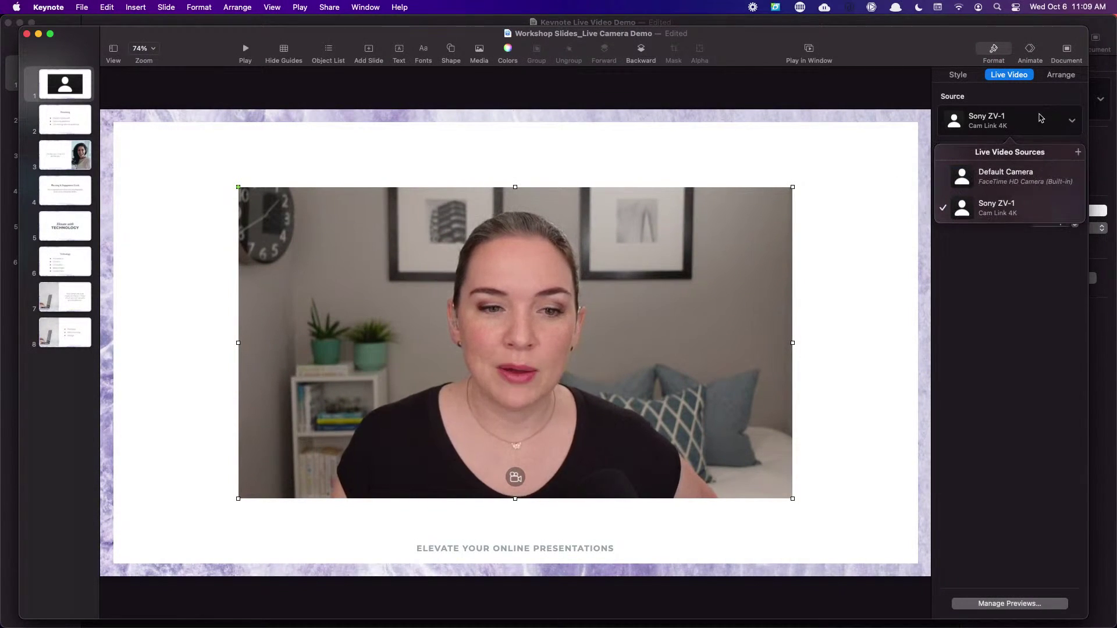
# - Add a live video source named Sony ZV-E10 that uses the Game Capture HD60 S+ device
pyautogui.click(994, 50)
pyautogui.click(993, 51)
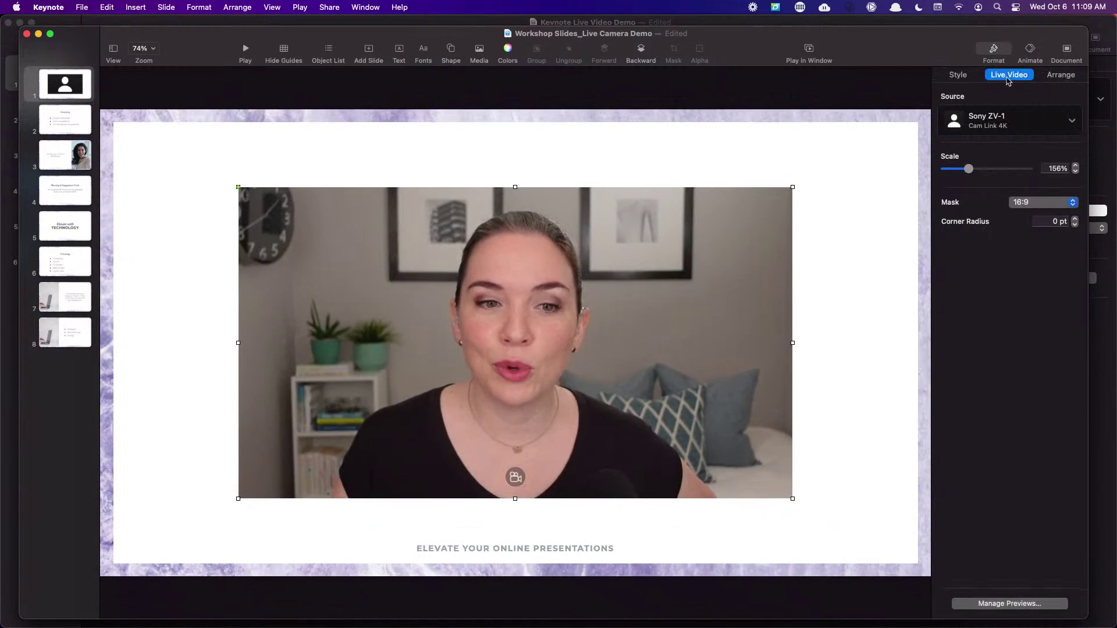
pyautogui.click(1010, 122)
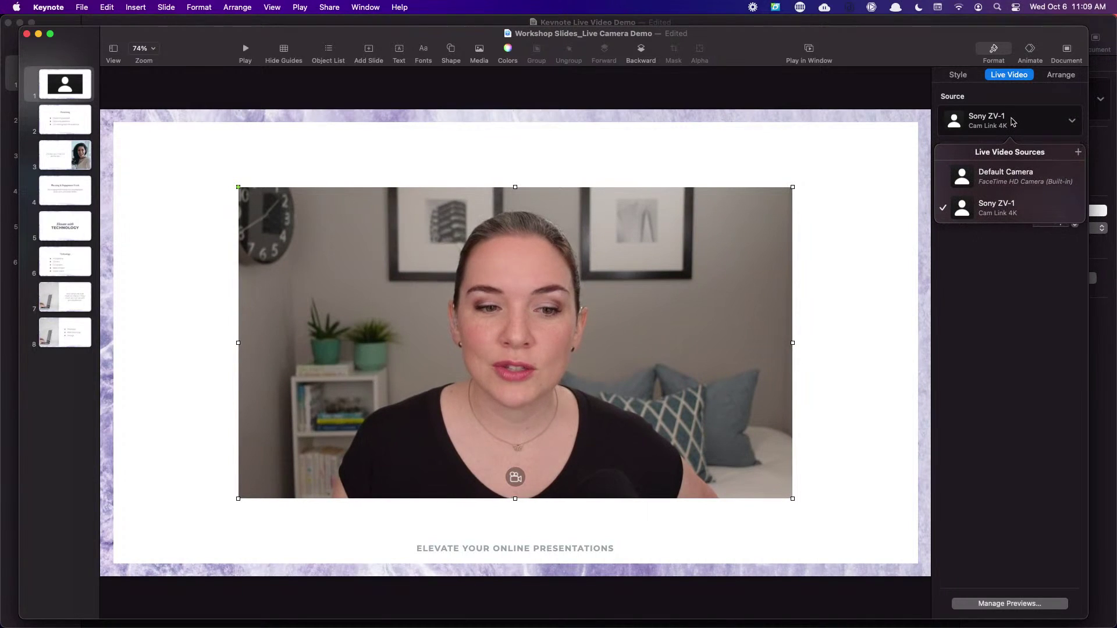
pyautogui.click(1079, 153)
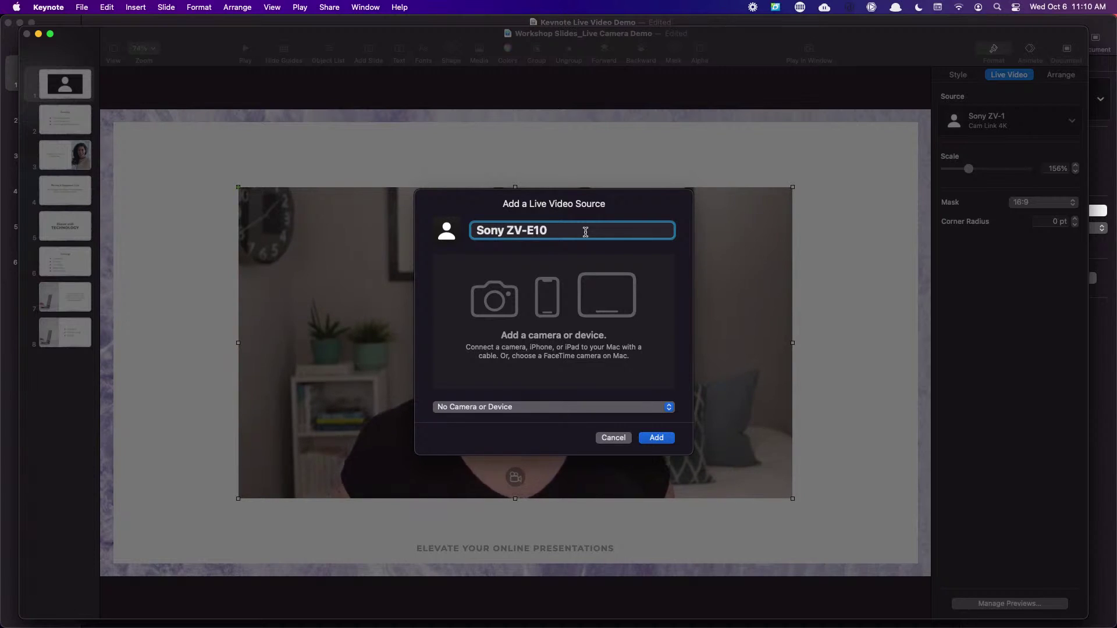
pyautogui.click(572, 406)
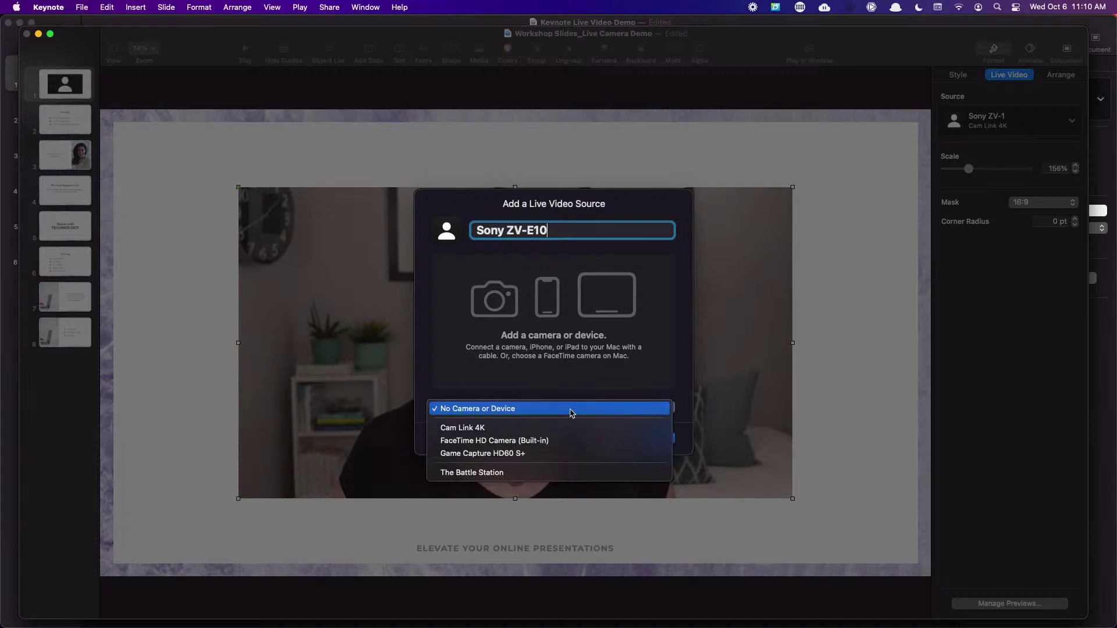
pyautogui.click(532, 454)
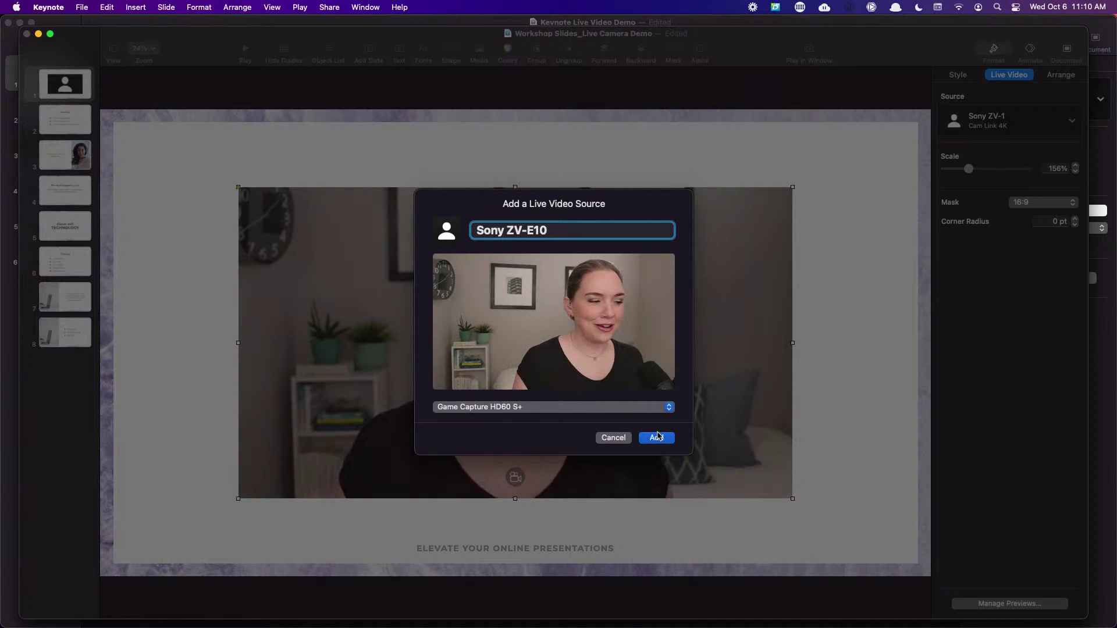
pyautogui.click(659, 439)
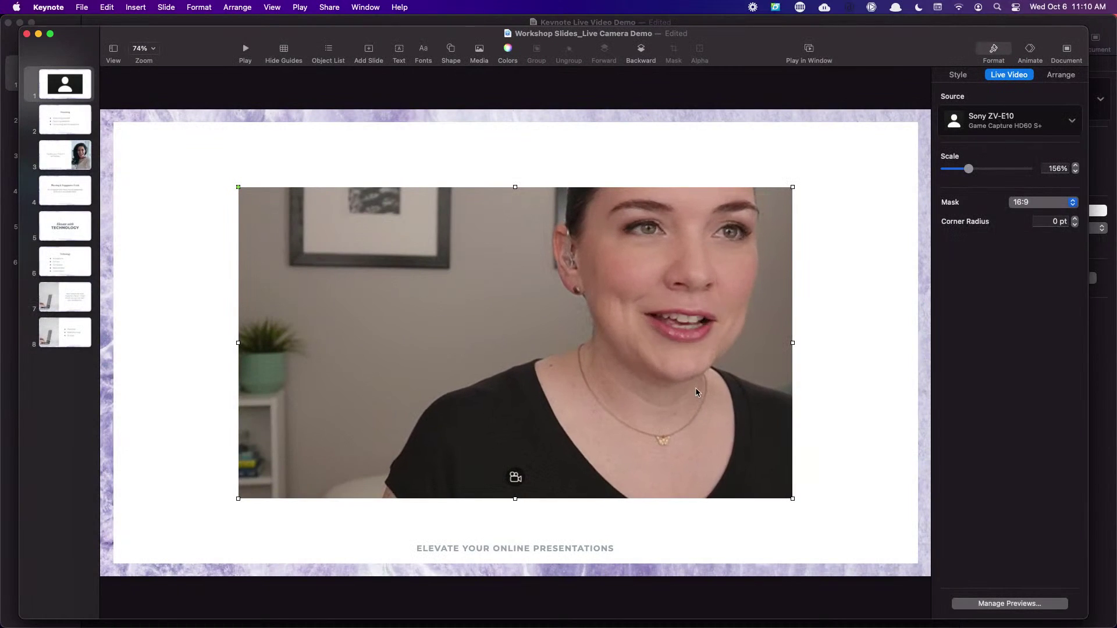
# - Reduce the scale of the camera picture inside the frame to 114%
pyautogui.doubleClick(636, 369)
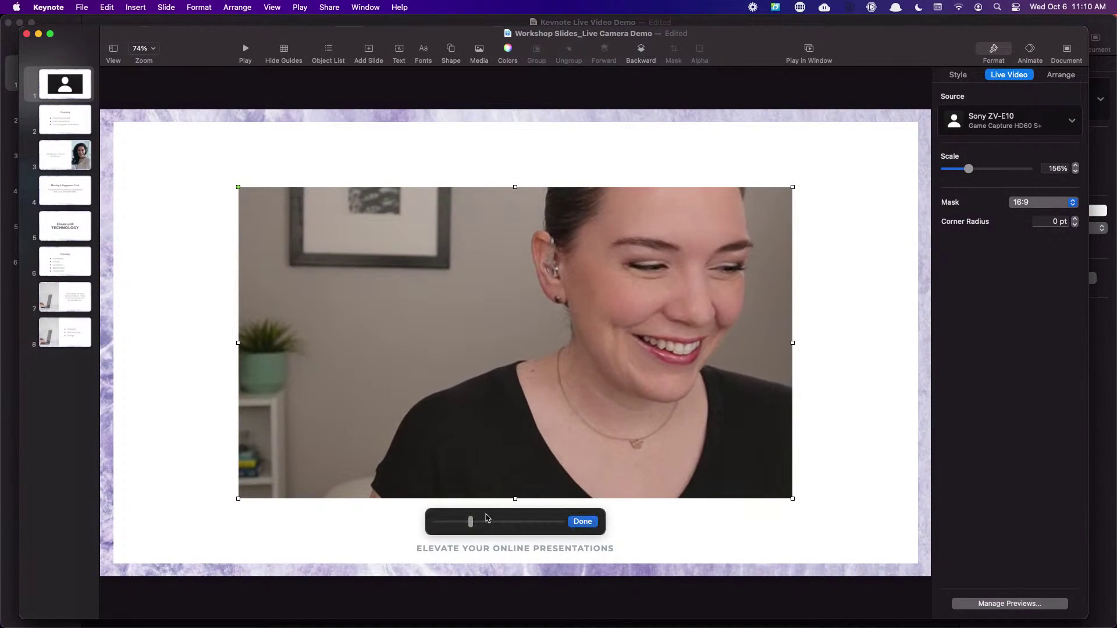
pyautogui.moveTo(470, 526); pyautogui.dragTo(445, 527)
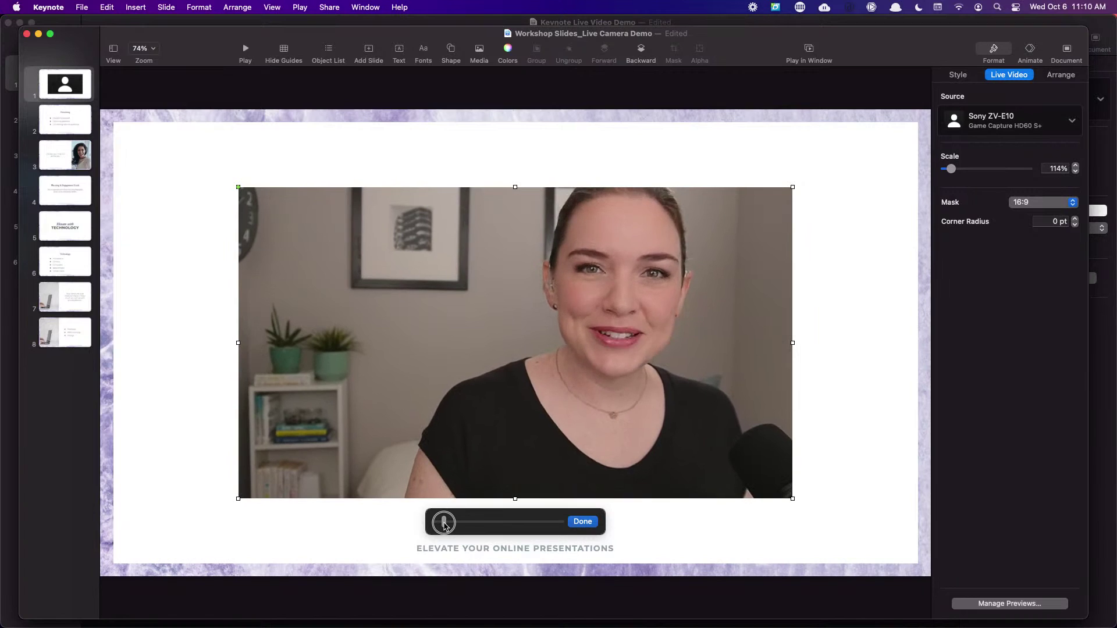
# - Switch the live video's source back to Sony ZV-1 and enlarge its picture inside the frame to 161%
pyautogui.click(999, 127)
pyautogui.click(975, 208)
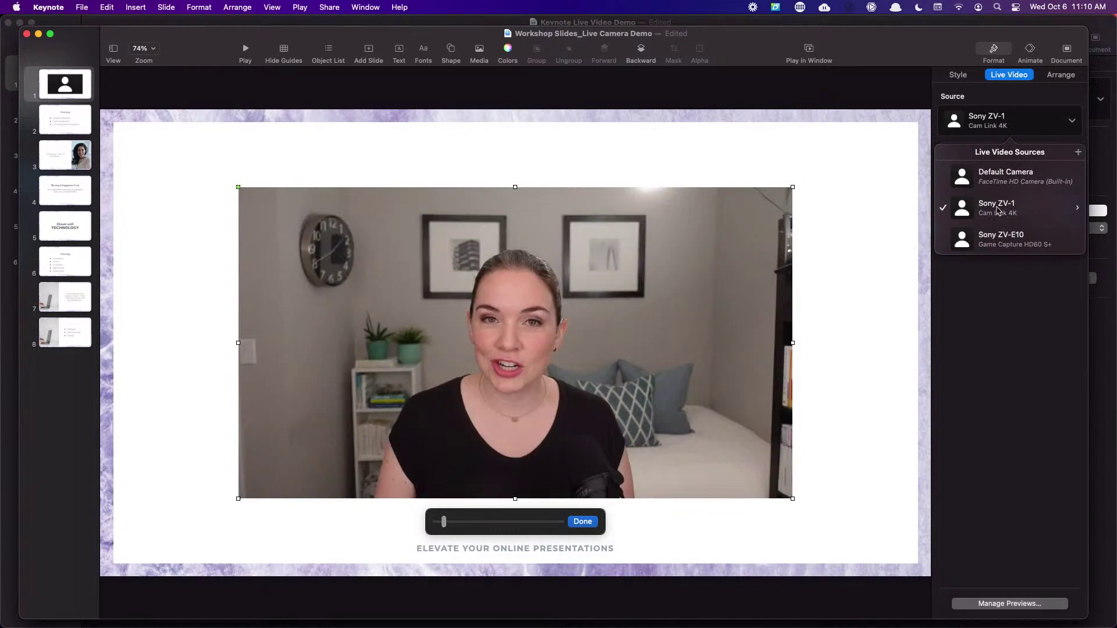
pyautogui.moveTo(444, 522); pyautogui.dragTo(475, 526)
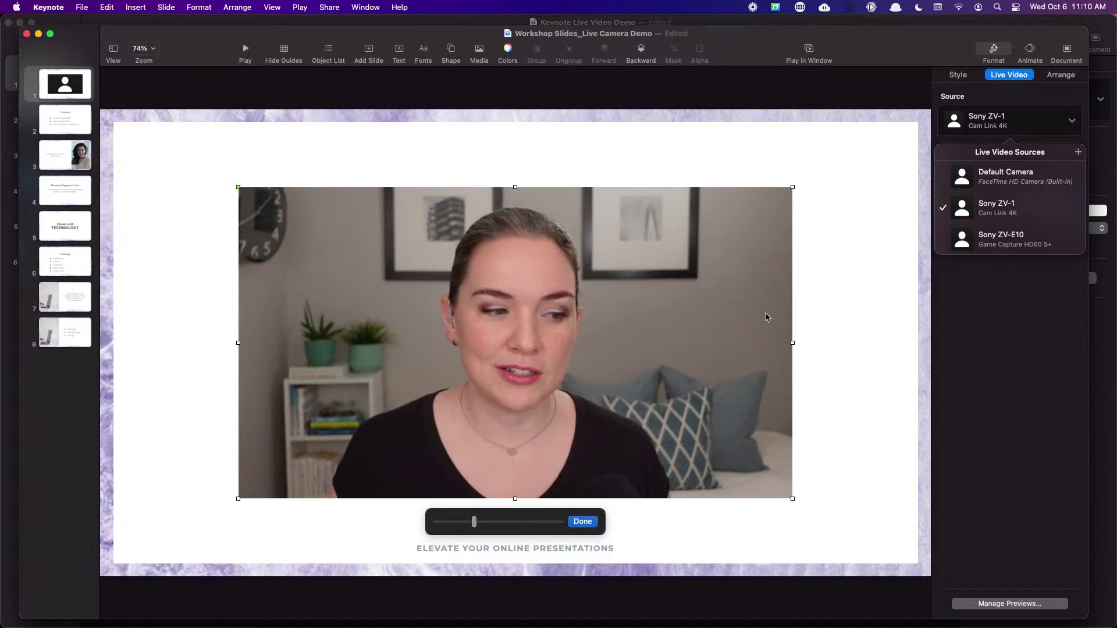
pyautogui.click(868, 272)
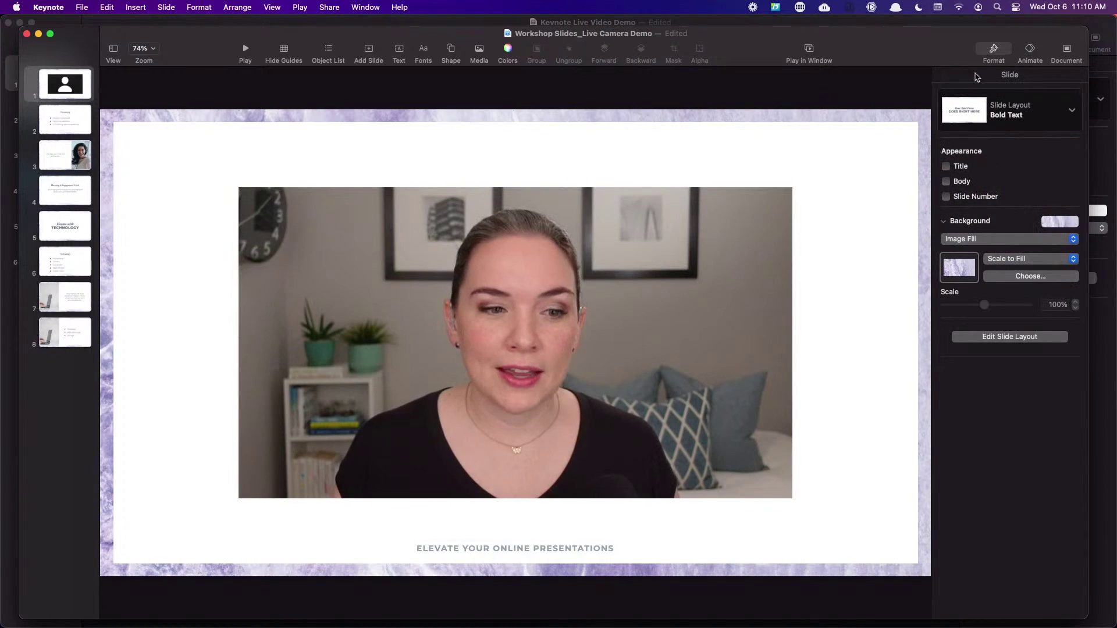
# - Set the live video's scale to 170% and move the whole video frame slightly higher on the slide
pyautogui.click(709, 275)
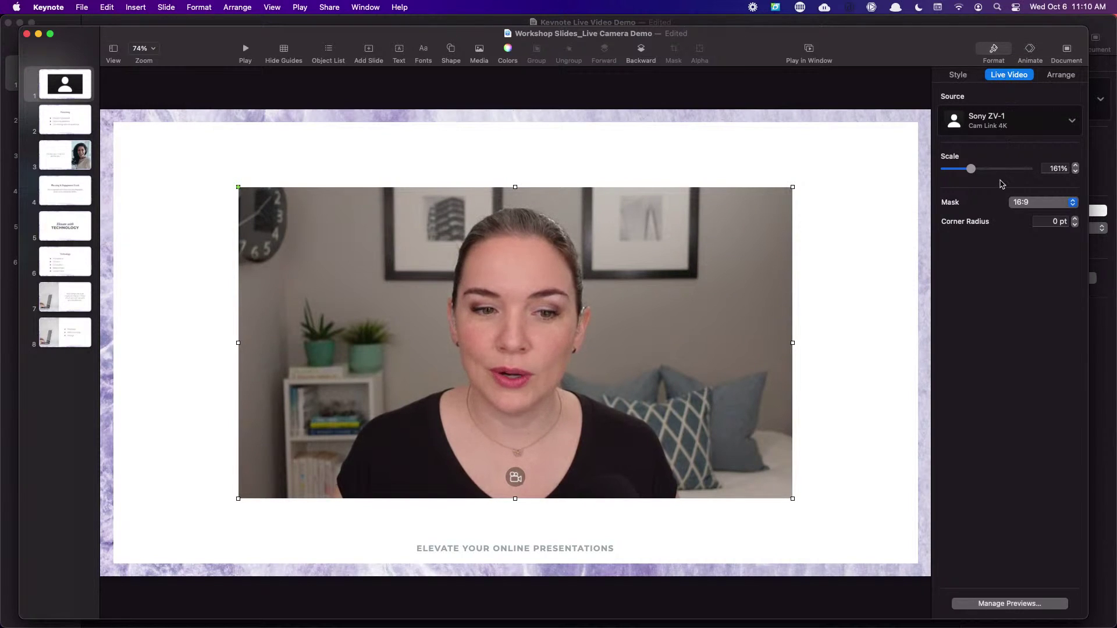
pyautogui.moveTo(971, 169); pyautogui.dragTo(975, 169)
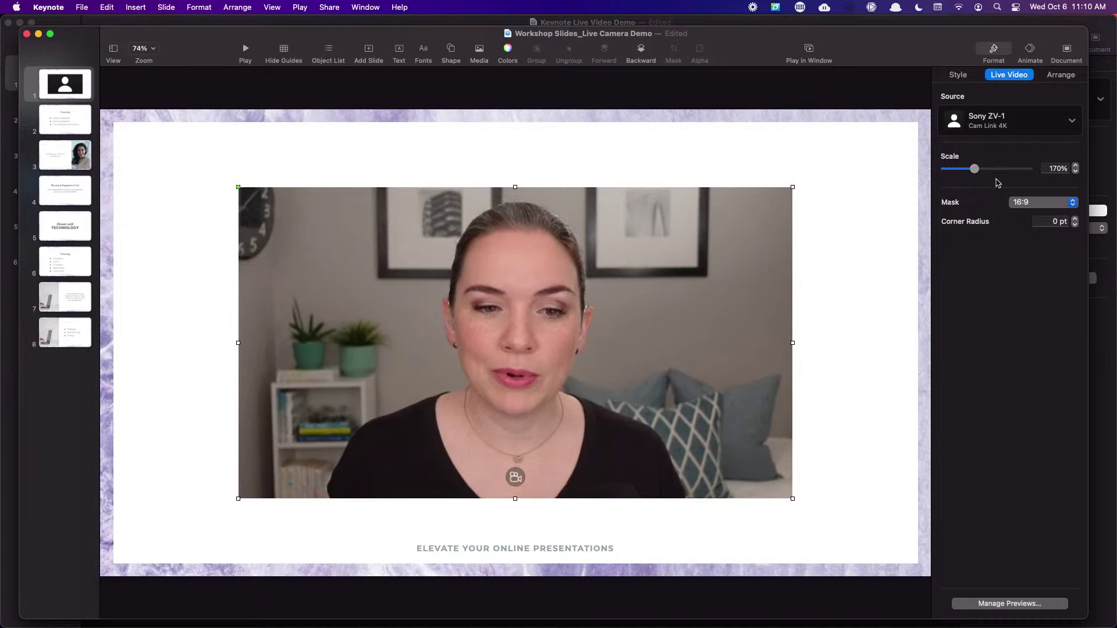
pyautogui.moveTo(526, 290)
pyautogui.mouseDown()
pyautogui.moveTo(558, 325)
pyautogui.moveTo(526, 271)
pyautogui.mouseUp()
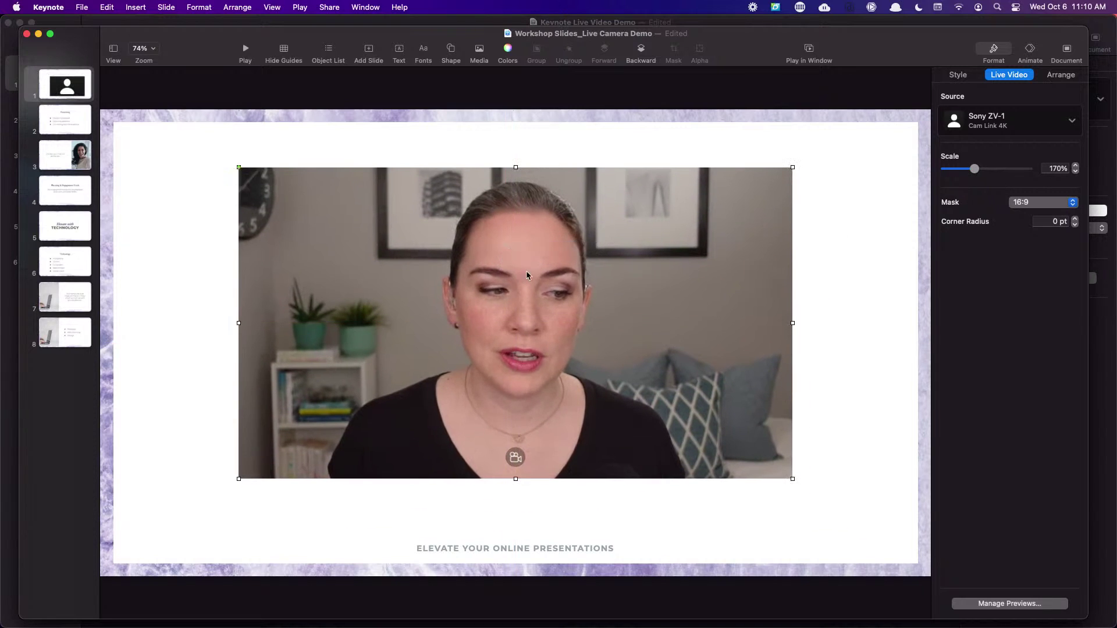
# - Apply a Custom mask to the live video, crop its frame to a tall portrait shape and centre the presenter inside it
pyautogui.doubleClick(526, 275)
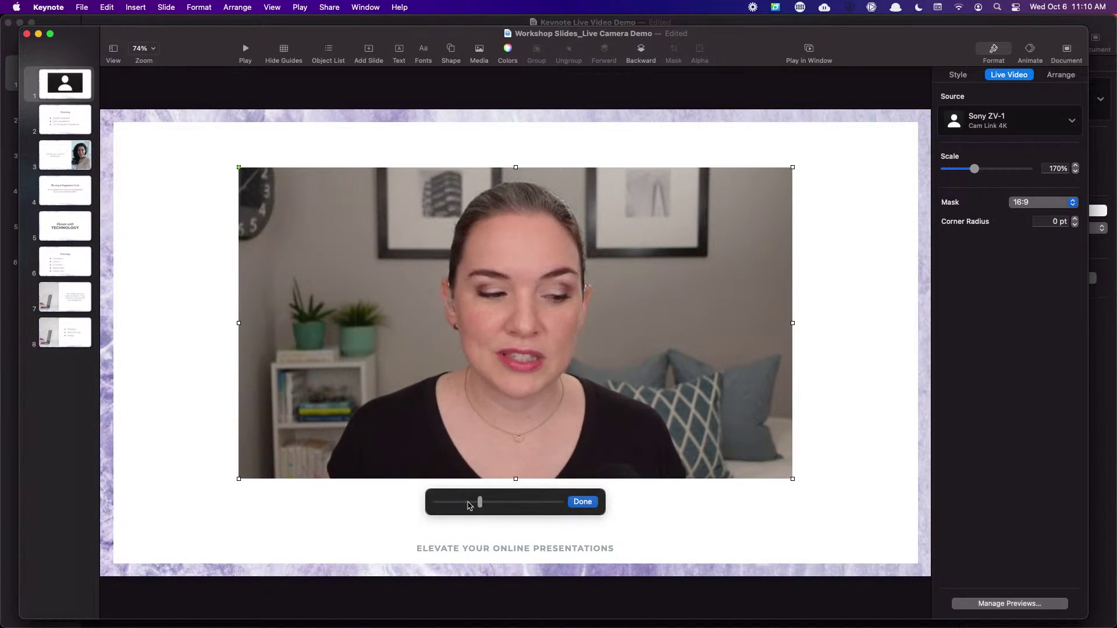
pyautogui.moveTo(523, 326); pyautogui.dragTo(529, 340)
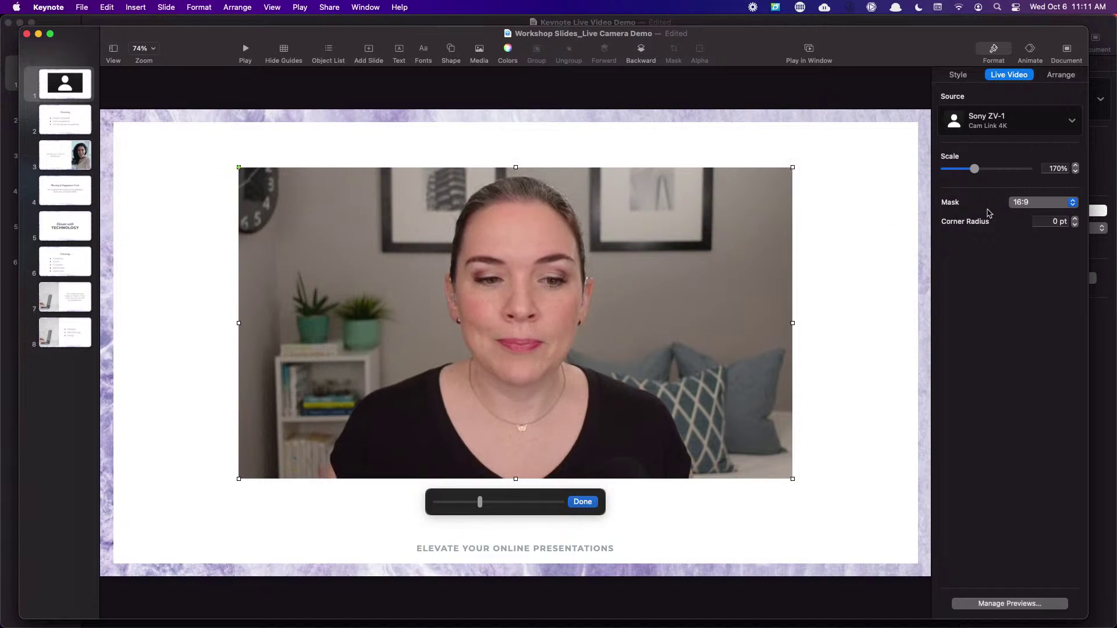
pyautogui.click(1054, 203)
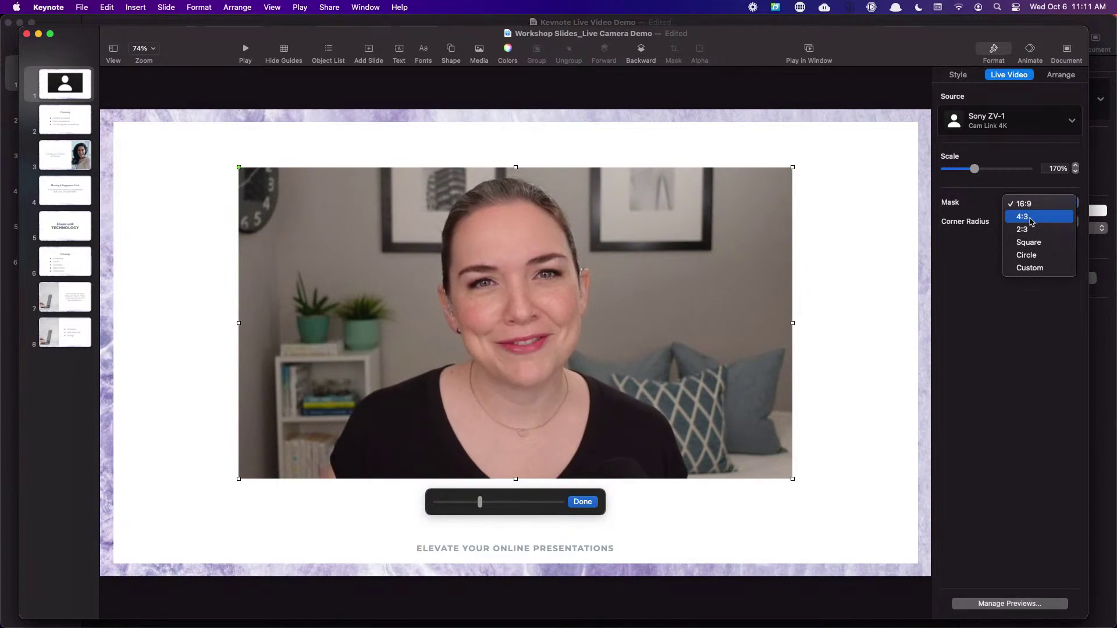
pyautogui.click(1031, 268)
pyautogui.moveTo(792, 479); pyautogui.dragTo(424, 432)
pyautogui.moveTo(334, 303); pyautogui.dragTo(367, 300)
pyautogui.click(582, 502)
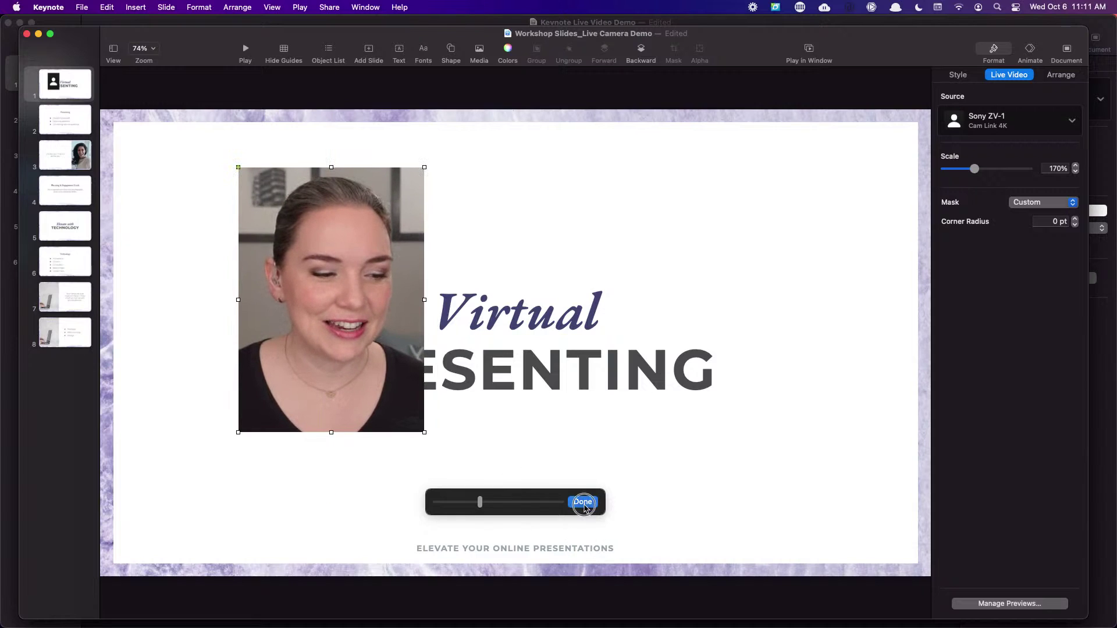
# - Move the portrait live video to the slide's left side and set its corner radius to 15 pt
pyautogui.moveTo(388, 247); pyautogui.dragTo(278, 282)
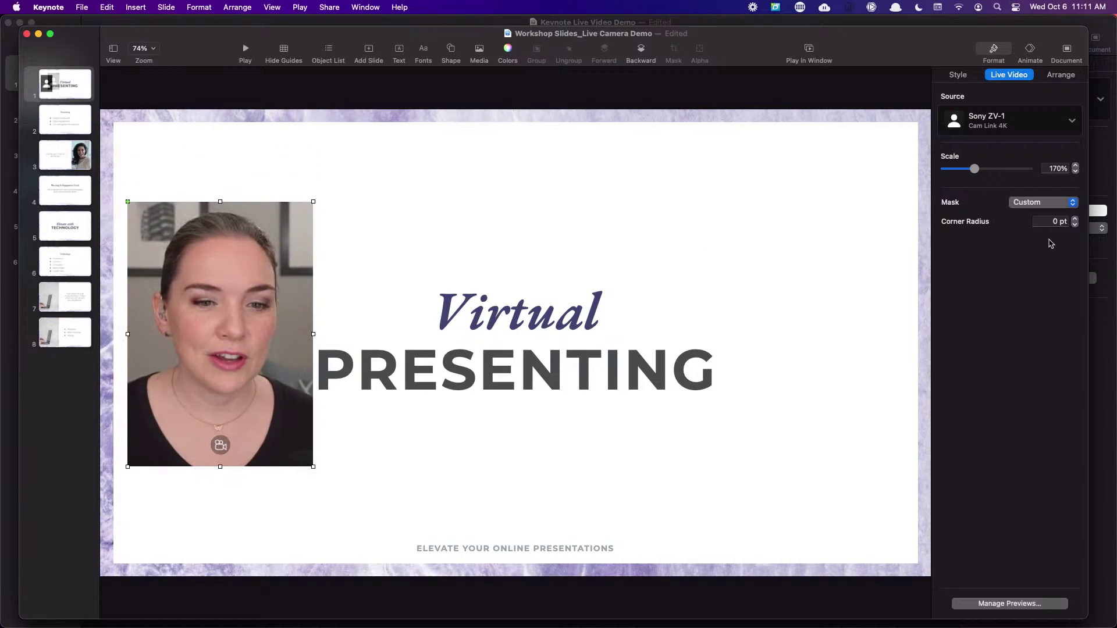
pyautogui.click(1076, 219)
pyautogui.click(1075, 219)
pyautogui.click(1075, 219)
pyautogui.click(1076, 218)
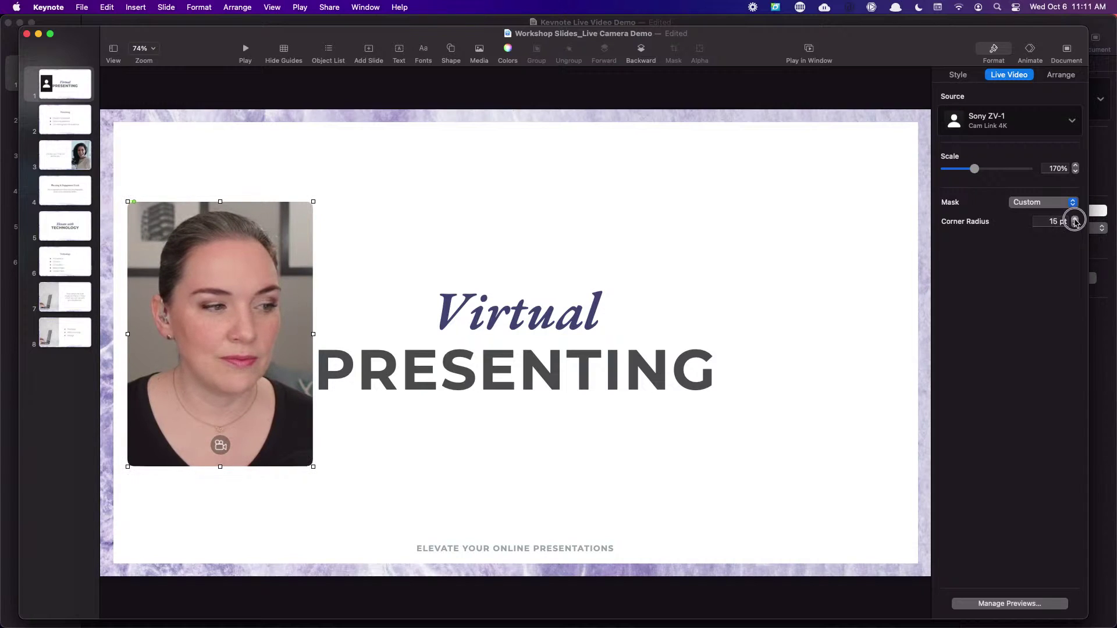
pyautogui.click(842, 341)
# - Move the Virtual and PRESENTING titles together to the right, and shift the live video slightly right and down
pyautogui.click(589, 372)
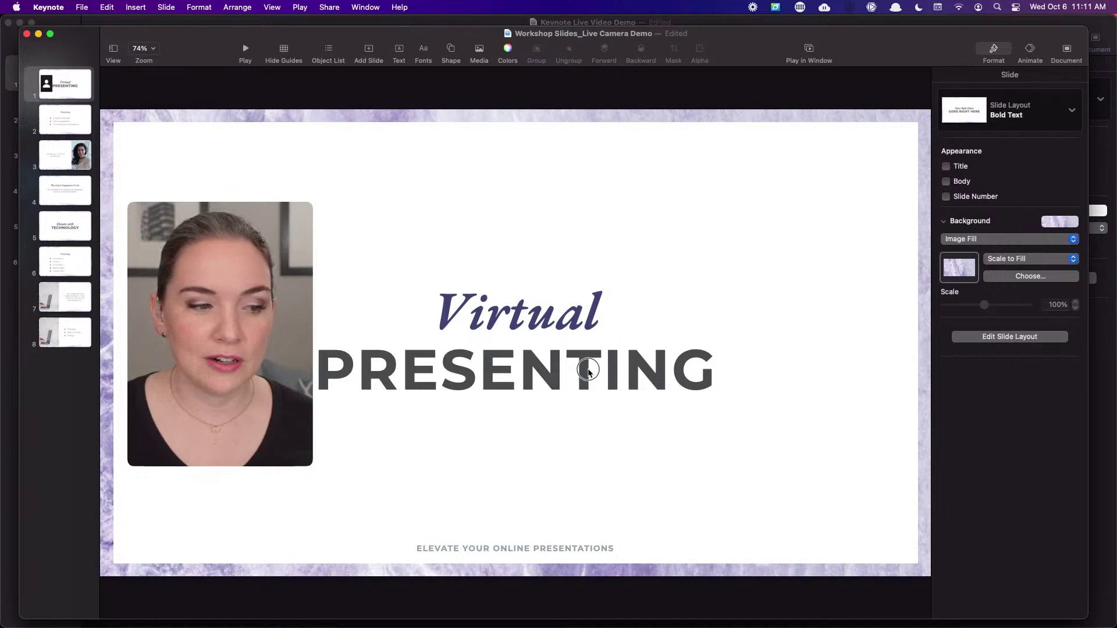
pyautogui.click(540, 319)
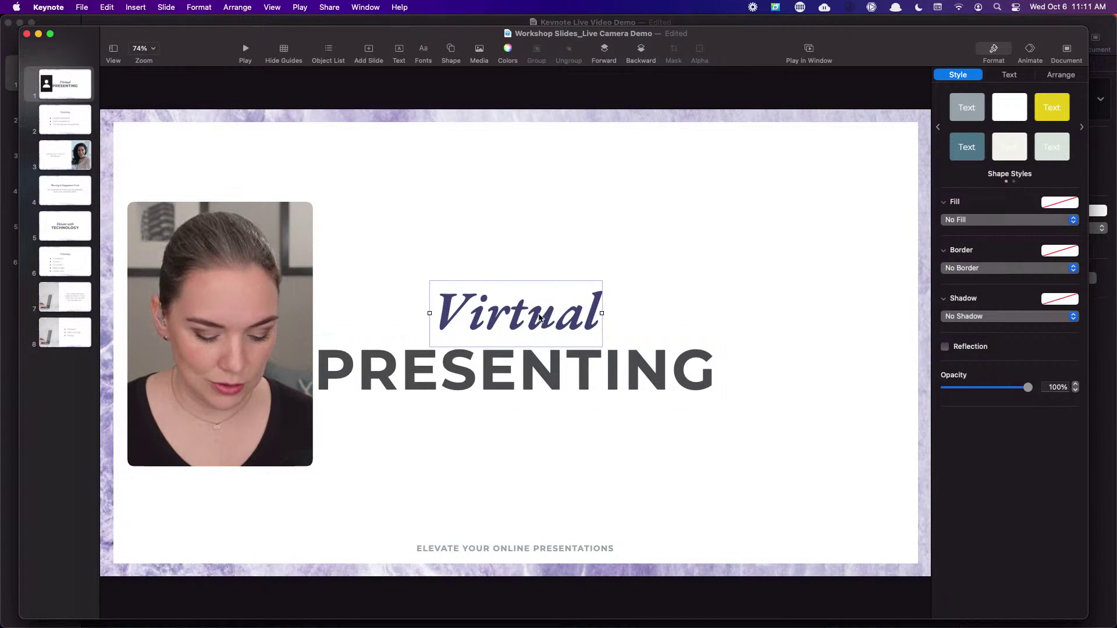
pyautogui.keyDown('shift'); pyautogui.click(541, 355); pyautogui.keyUp('shift')
pyautogui.moveTo(540, 318); pyautogui.dragTo(637, 325)
pyautogui.moveTo(247, 338); pyautogui.dragTo(275, 347)
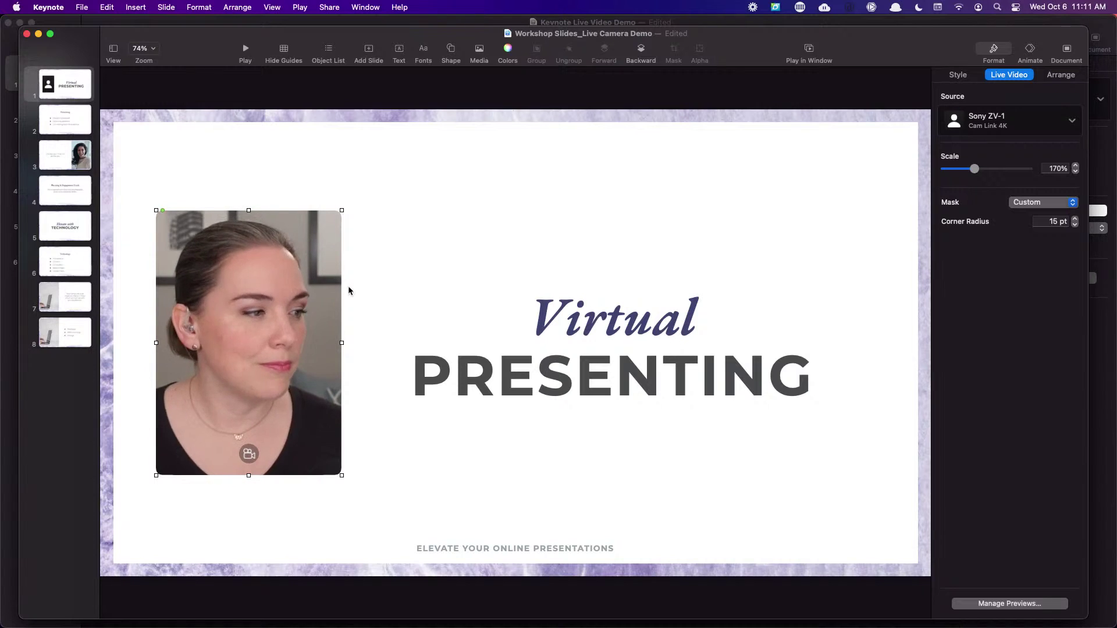
# - On slide 2, move the bullet list with its check marks to the right and the Presenting title to the left
pyautogui.click(67, 128)
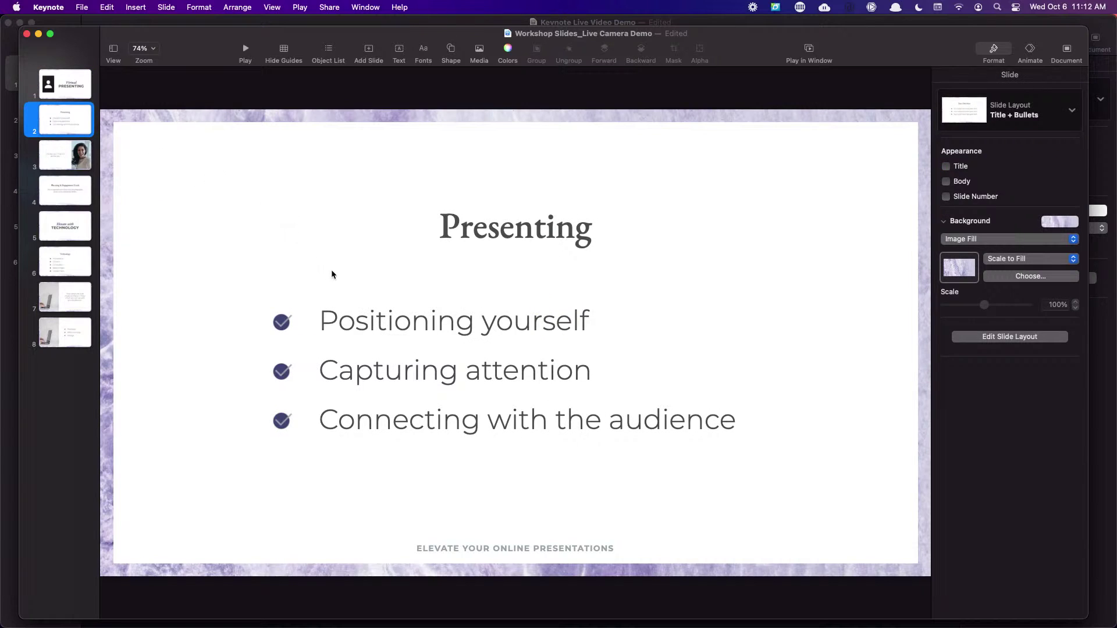
pyautogui.moveTo(249, 280); pyautogui.dragTo(442, 463)
pyautogui.moveTo(405, 374); pyautogui.dragTo(519, 375)
pyautogui.moveTo(512, 244); pyautogui.dragTo(452, 240)
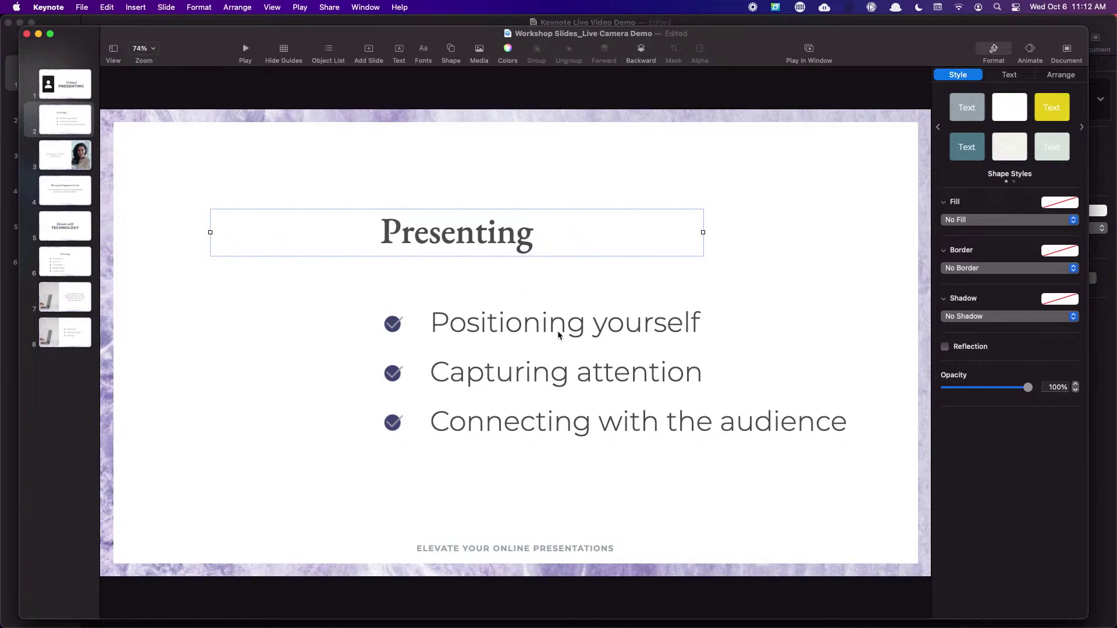
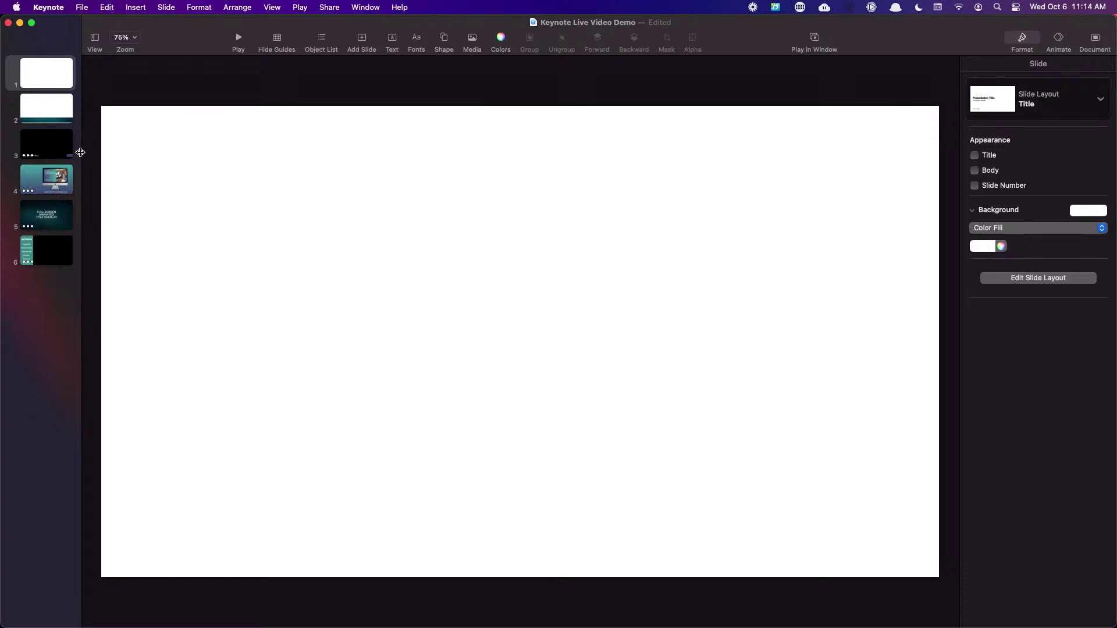
# - Insert a live video on the blank first slide of Keynote Live Video Demo and set its source to Sony ZV-E10
pyautogui.moveTo(81, 153); pyautogui.dragTo(82, 153)
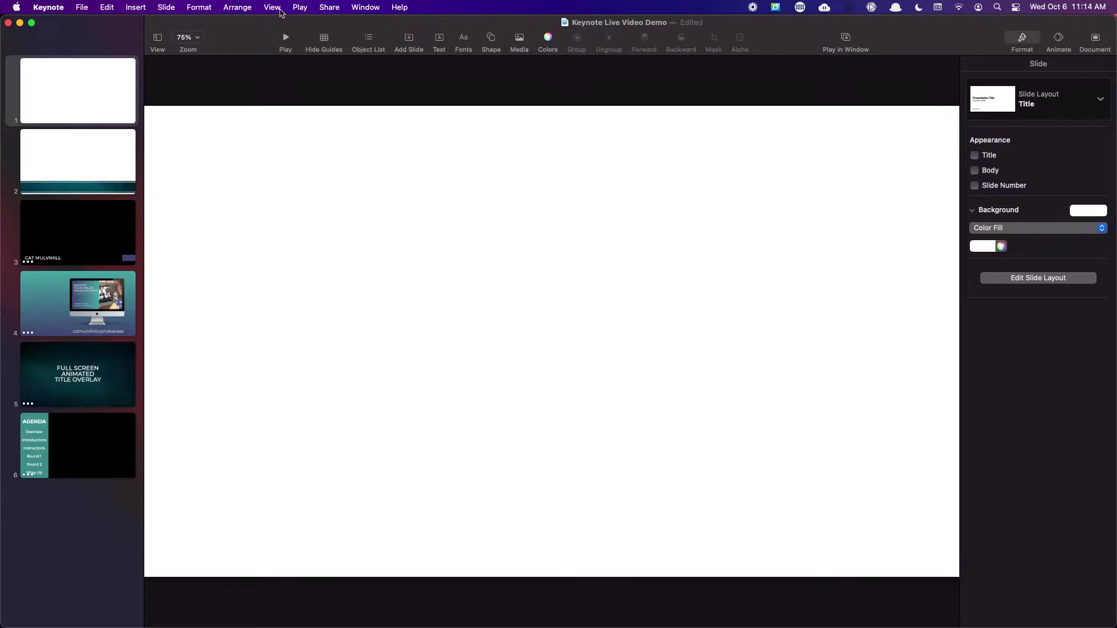
pyautogui.click(134, 7)
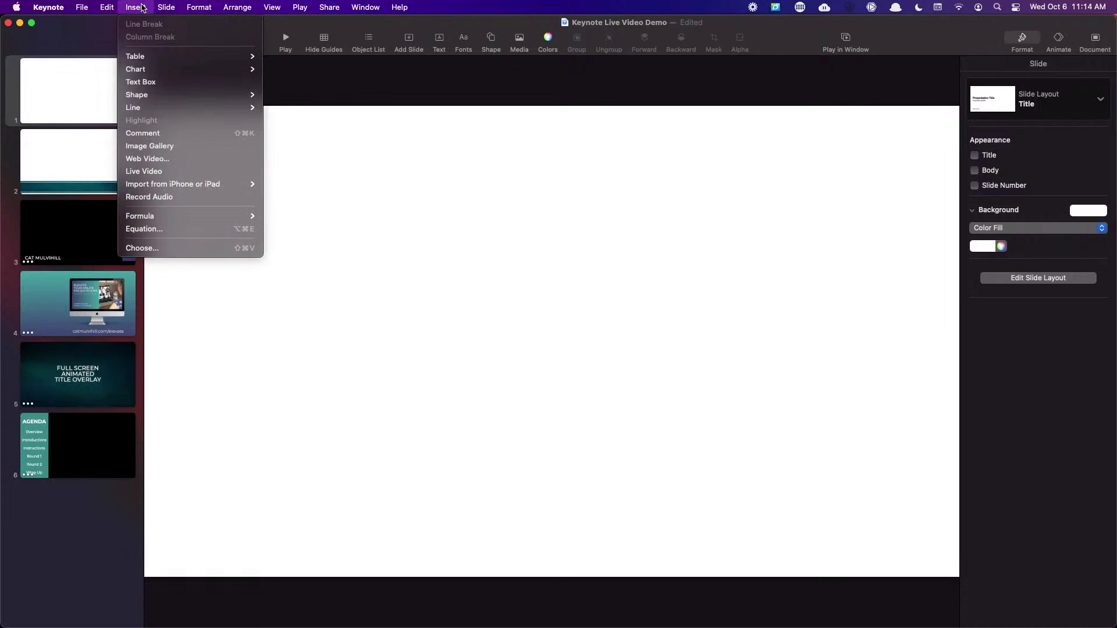
pyautogui.click(150, 173)
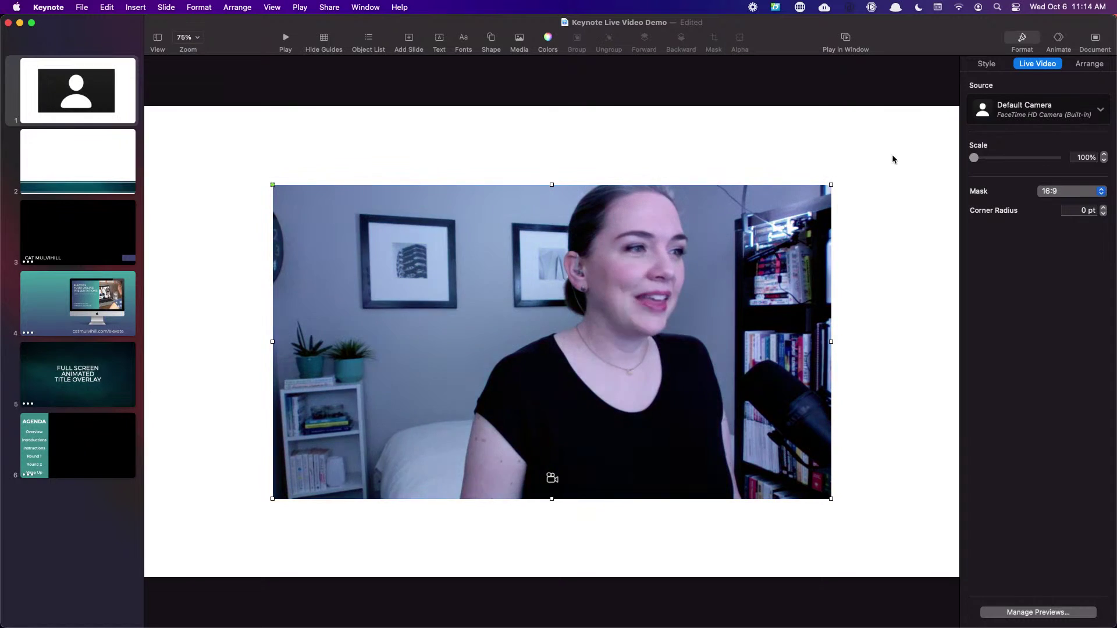
pyautogui.click(1035, 111)
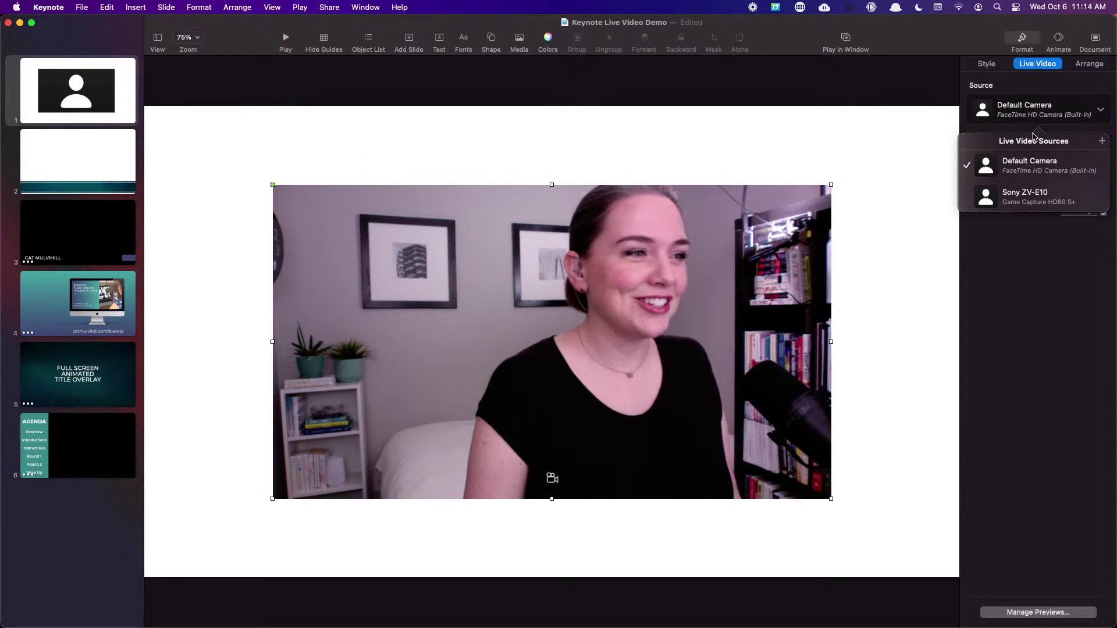
pyautogui.click(1029, 193)
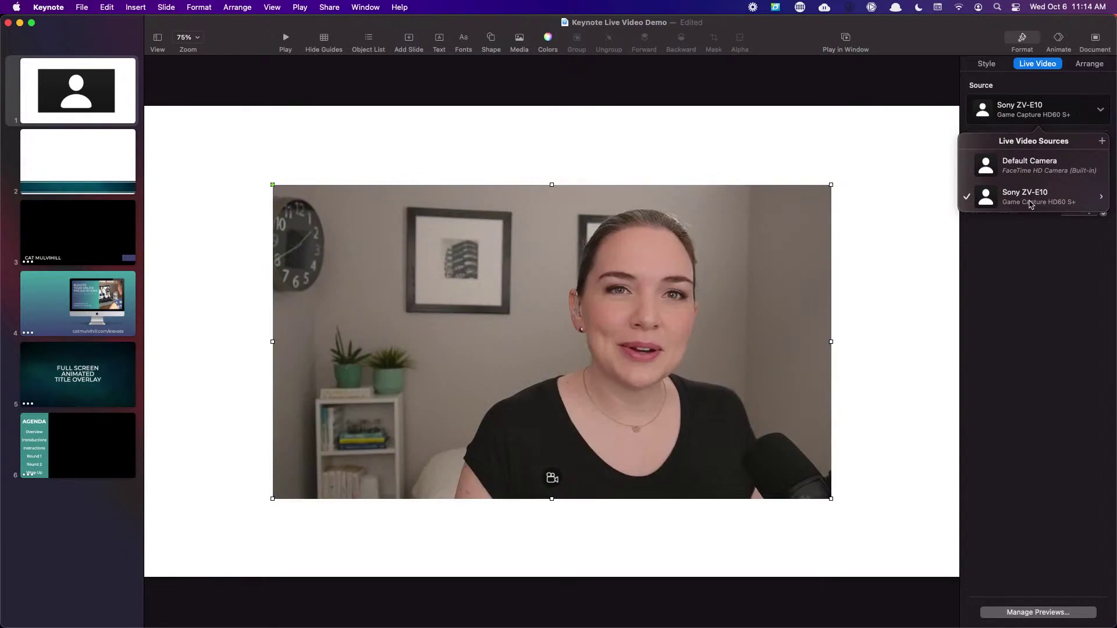
# - Align the live video with the first slide's upper right corner and enlarge it to fill the whole slide
pyautogui.click(748, 259)
pyautogui.moveTo(748, 259); pyautogui.dragTo(862, 182)
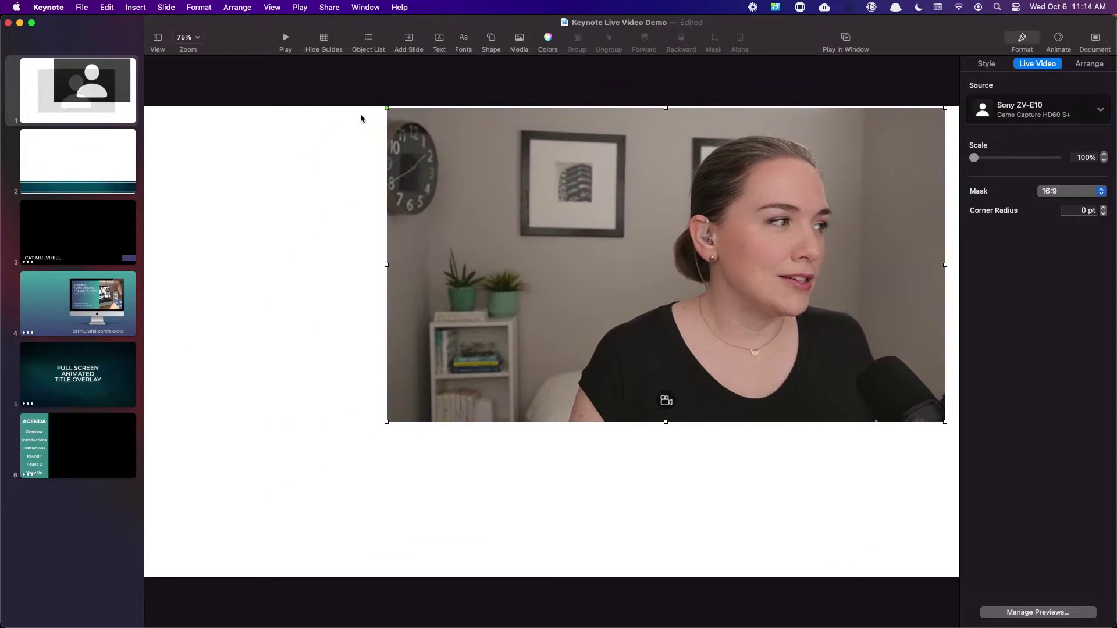
pyautogui.click(197, 39)
pyautogui.click(192, 66)
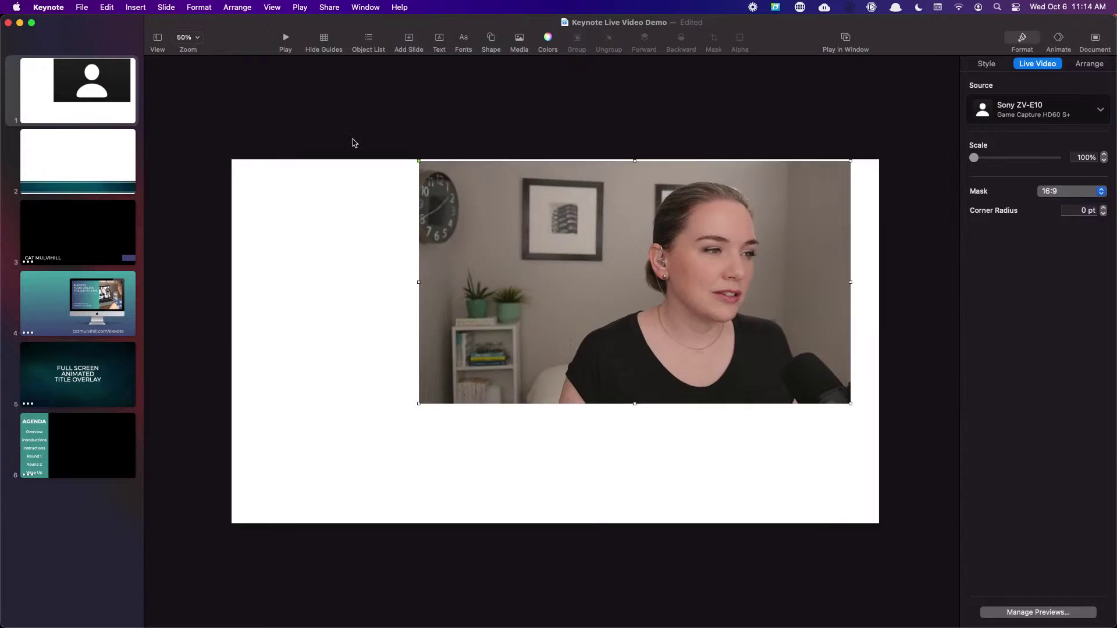
pyautogui.moveTo(659, 248); pyautogui.dragTo(693, 248)
pyautogui.moveTo(458, 393); pyautogui.dragTo(260, 486)
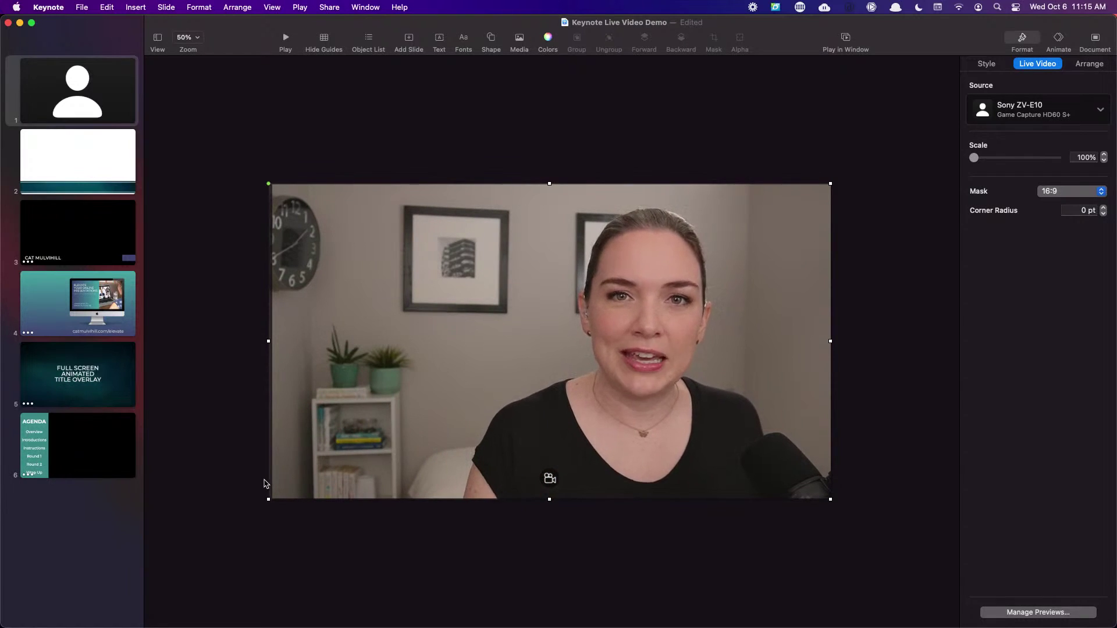
# - Insert a live video on slide 2, above the teal banner, and set its source to Sony ZV-E10
pyautogui.click(86, 168)
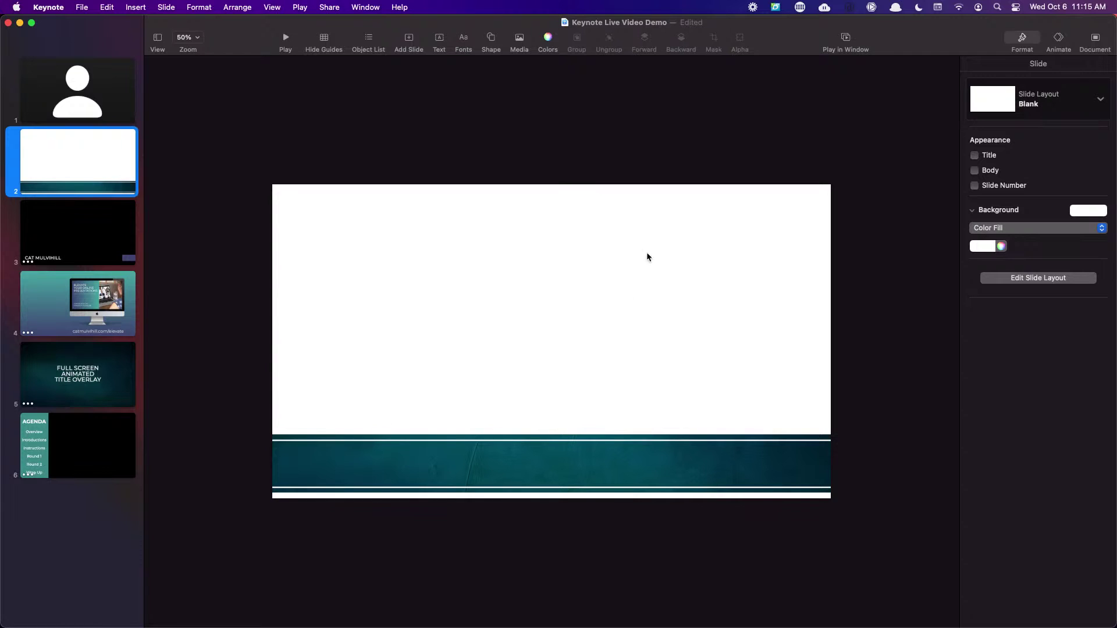
pyautogui.click(143, 7)
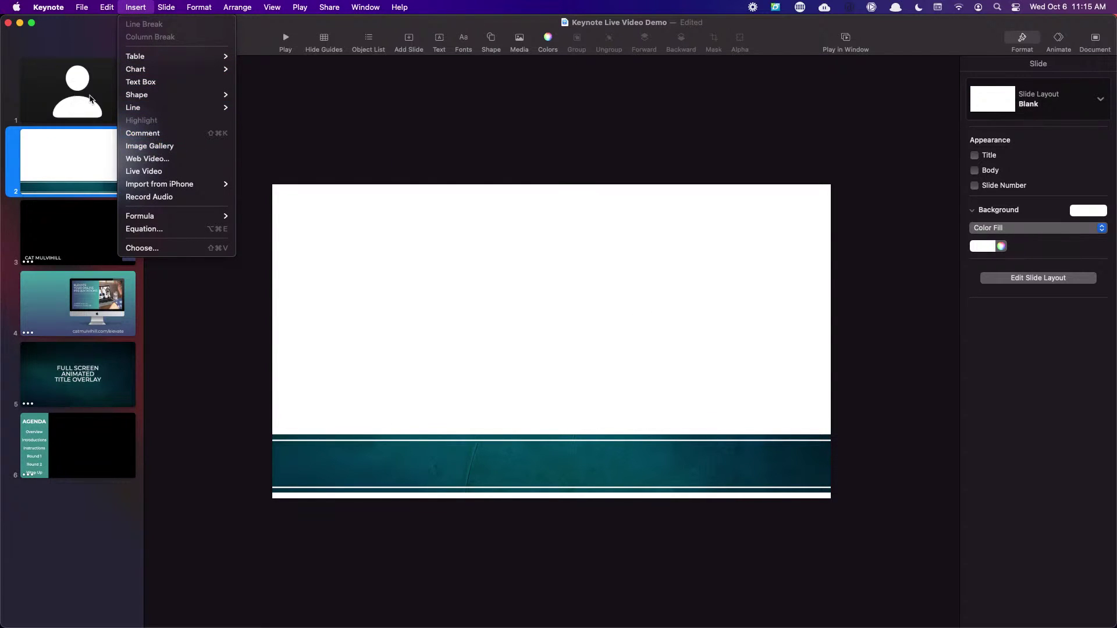
pyautogui.click(157, 171)
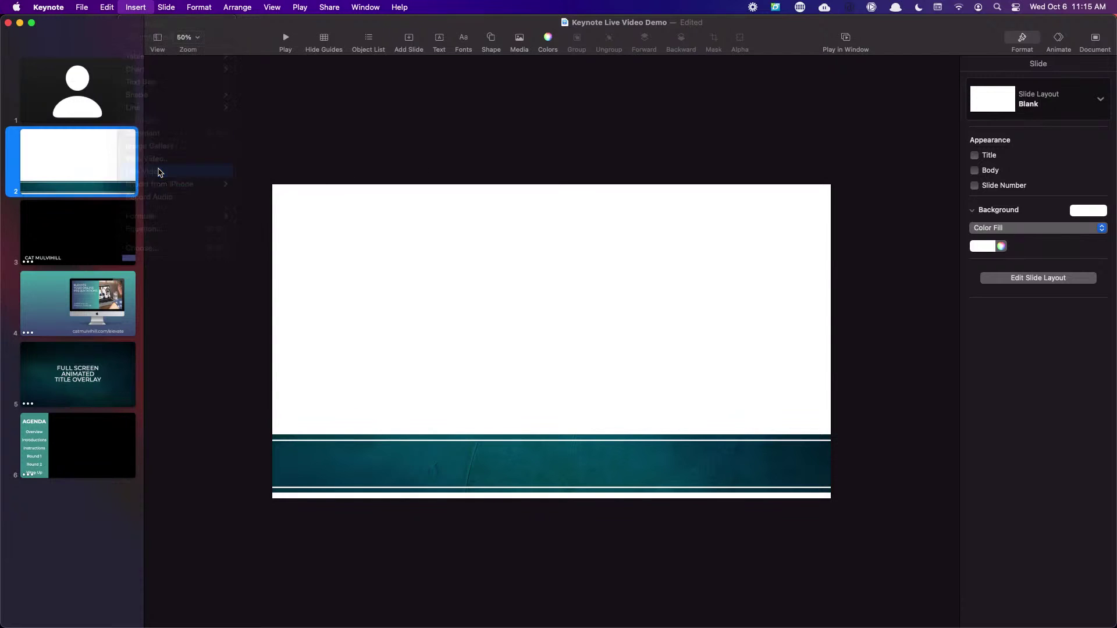
pyautogui.moveTo(474, 285); pyautogui.dragTo(398, 255)
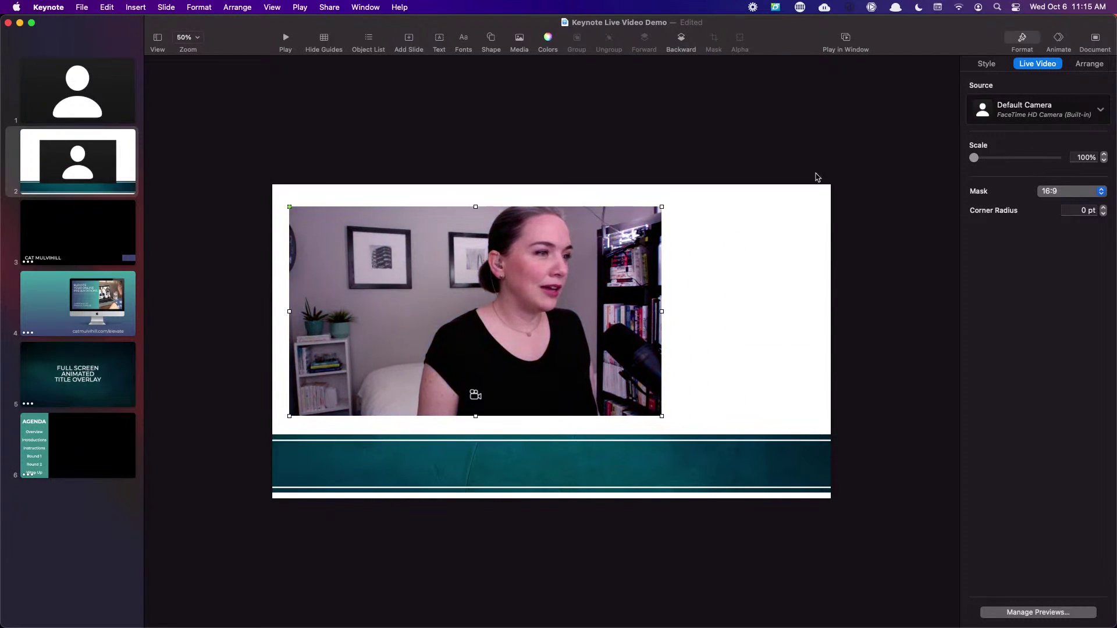
pyautogui.click(1024, 111)
pyautogui.click(1025, 197)
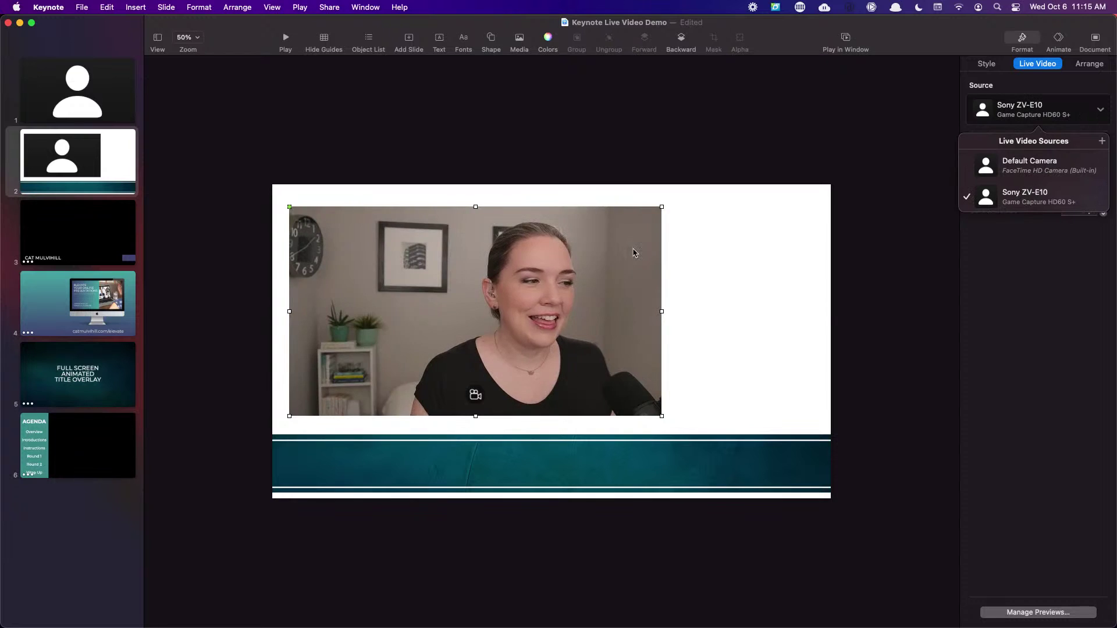
# - Enlarge the live video to cover all of slide 2 and place it behind the 1.png banner in the layer order
pyautogui.moveTo(513, 262); pyautogui.dragTo(496, 240)
pyautogui.moveTo(644, 393); pyautogui.dragTo(842, 486)
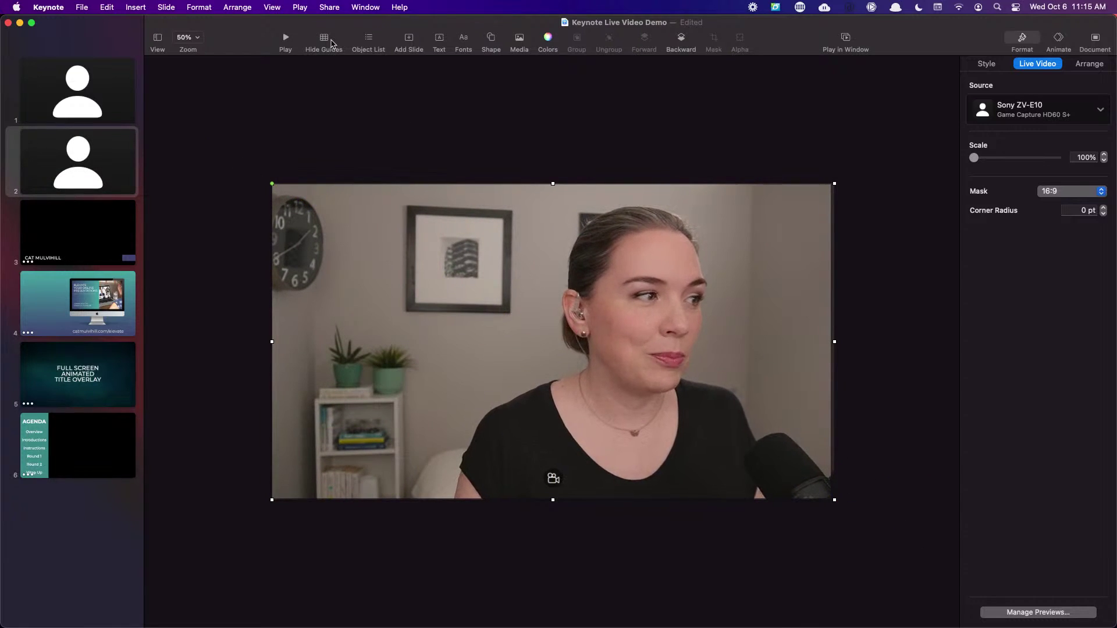
pyautogui.click(368, 40)
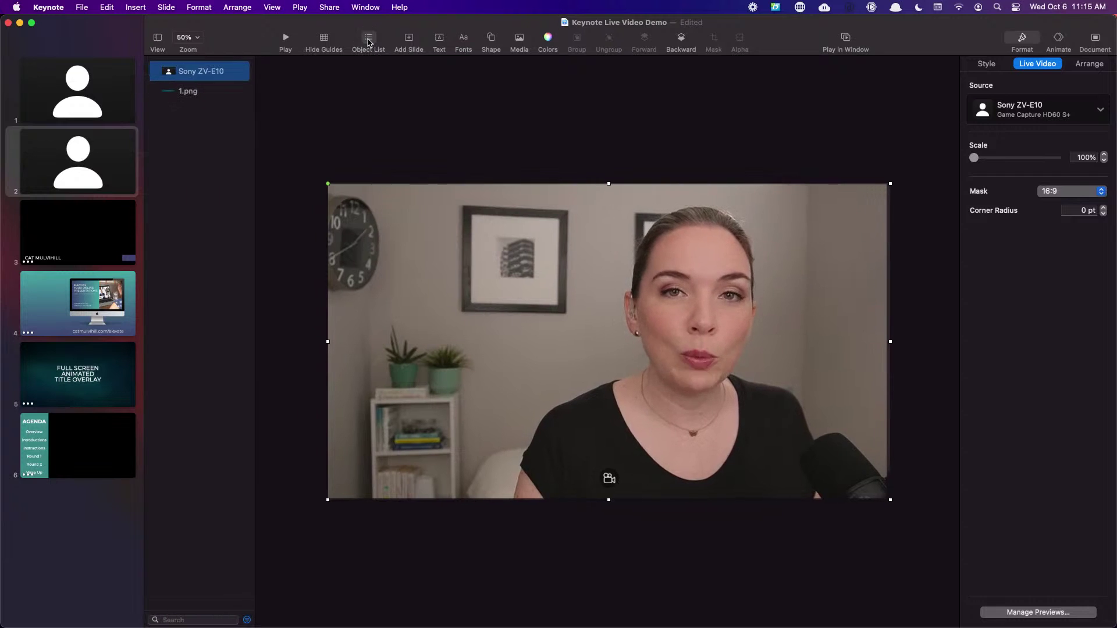
pyautogui.moveTo(195, 71); pyautogui.dragTo(190, 99)
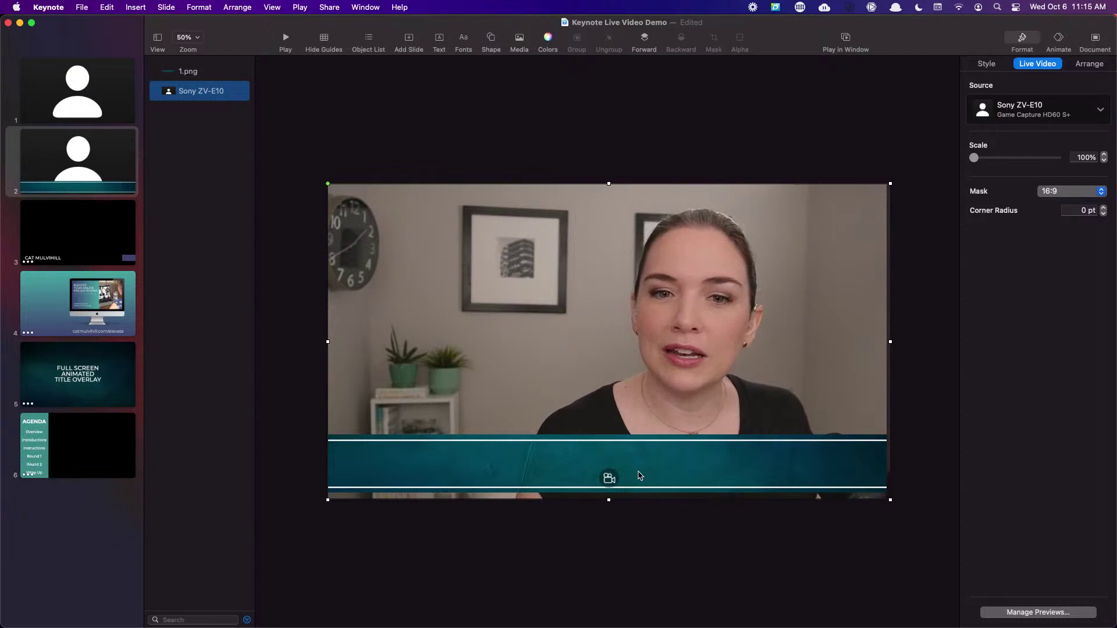
# - Insert a live video on slide 3, the name title slide, and set its source to Sony ZV-E10
pyautogui.click(100, 237)
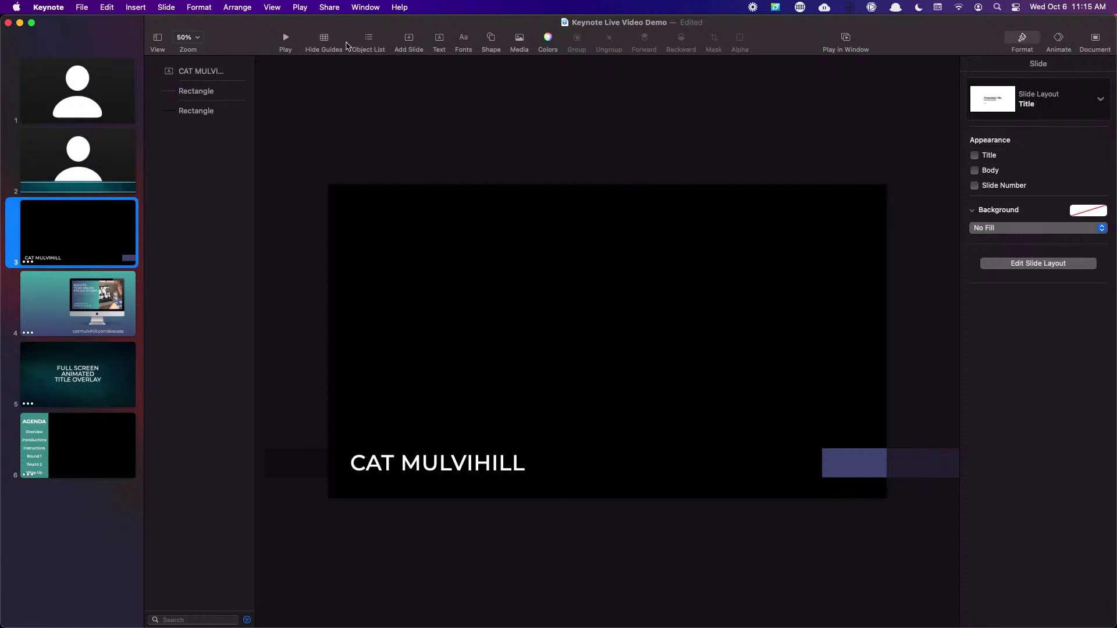
pyautogui.click(82, 7)
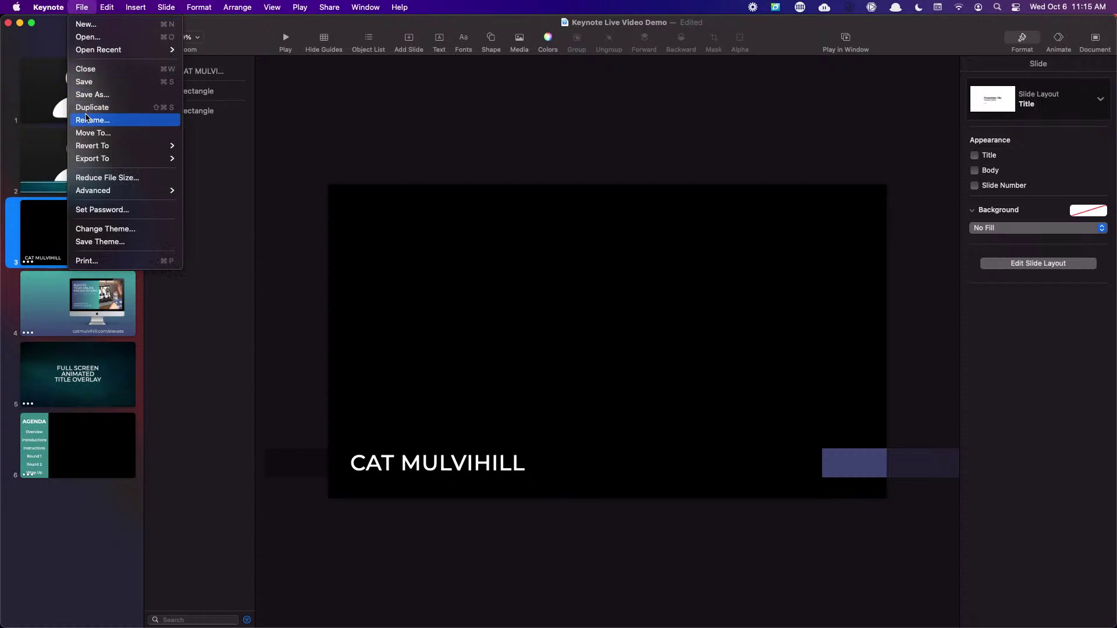
pyautogui.moveTo(135, 7)
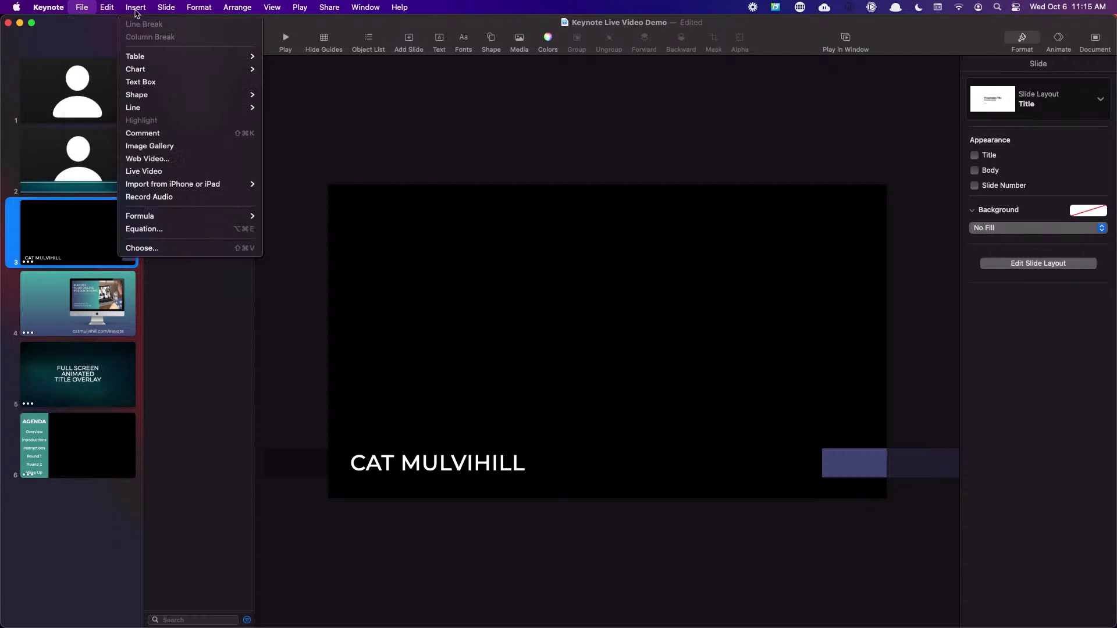
pyautogui.click(144, 171)
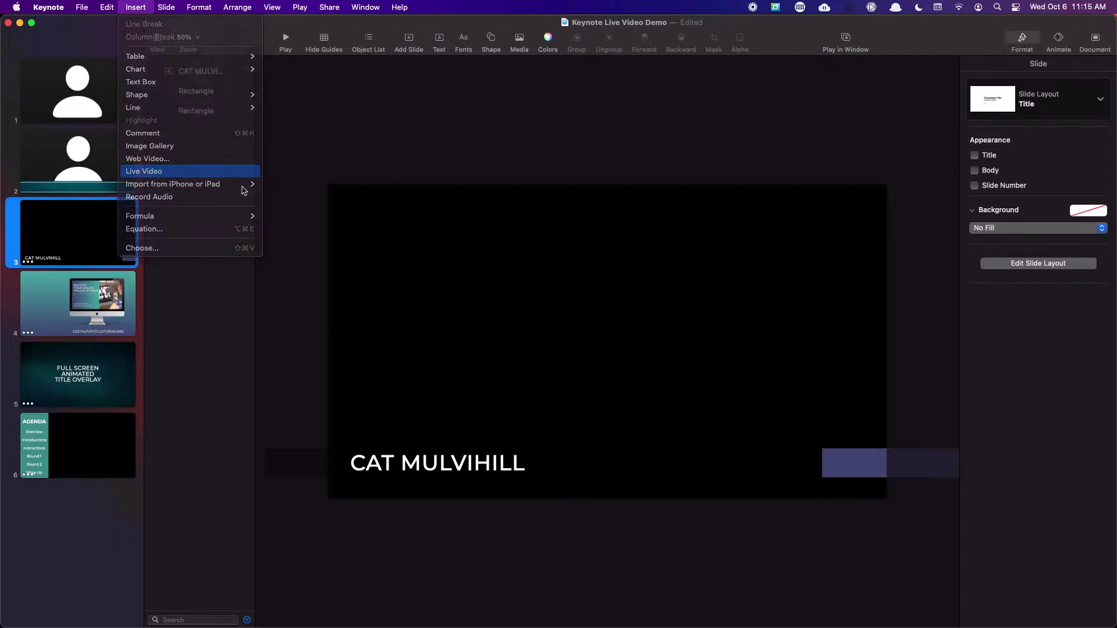
pyautogui.click(1025, 110)
pyautogui.click(1033, 202)
# - Enlarge the live video to fill slide 3 and place it behind the name text and both rectangles
pyautogui.moveTo(581, 297); pyautogui.dragTo(477, 246)
pyautogui.moveTo(701, 393); pyautogui.dragTo(880, 507)
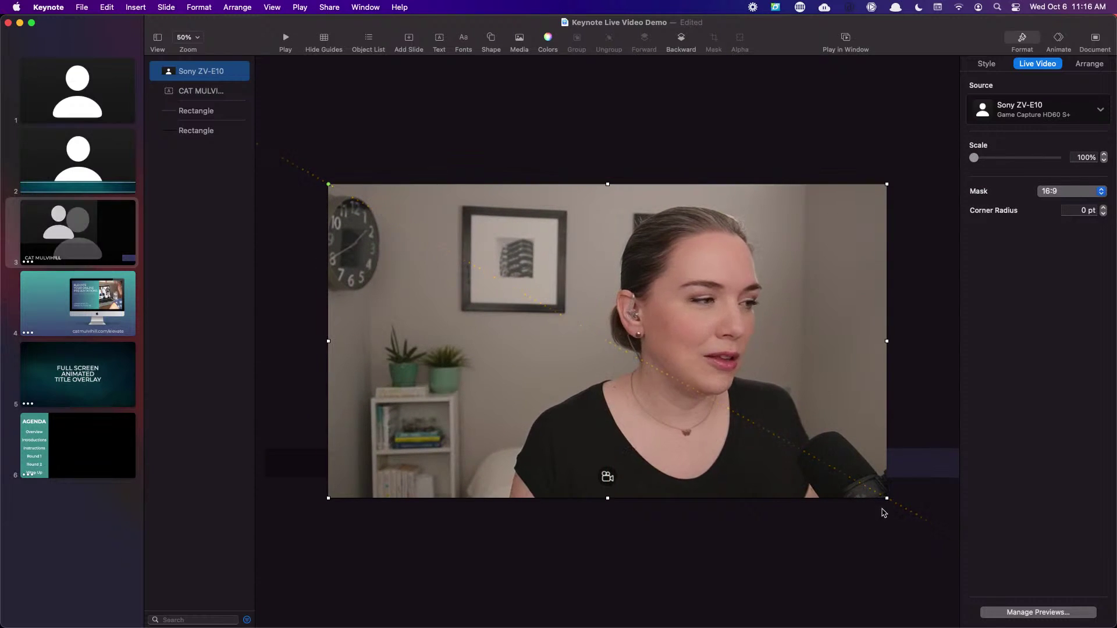
pyautogui.moveTo(183, 72); pyautogui.dragTo(182, 135)
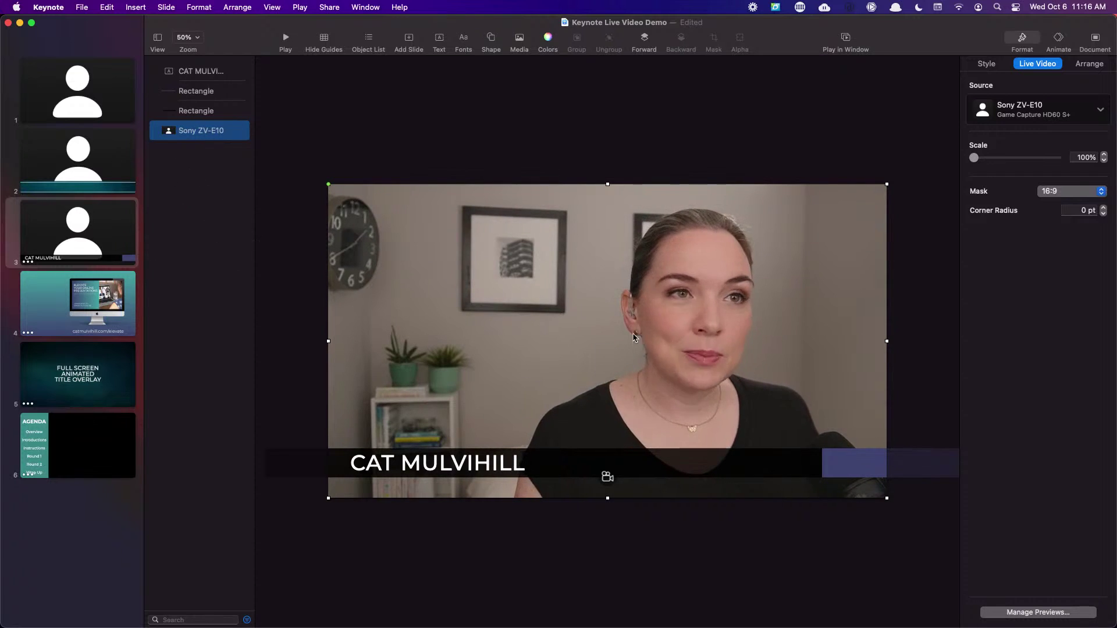
# - Show the build order of slide 4, the Elevate course slide, and preview its animations
pyautogui.click(91, 313)
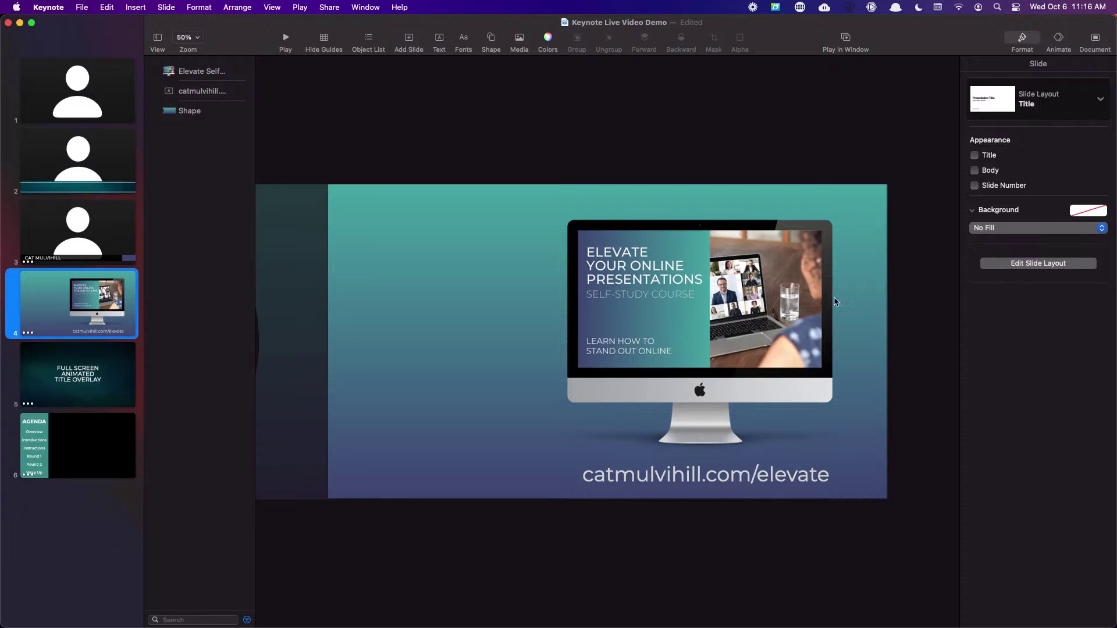
pyautogui.click(1057, 44)
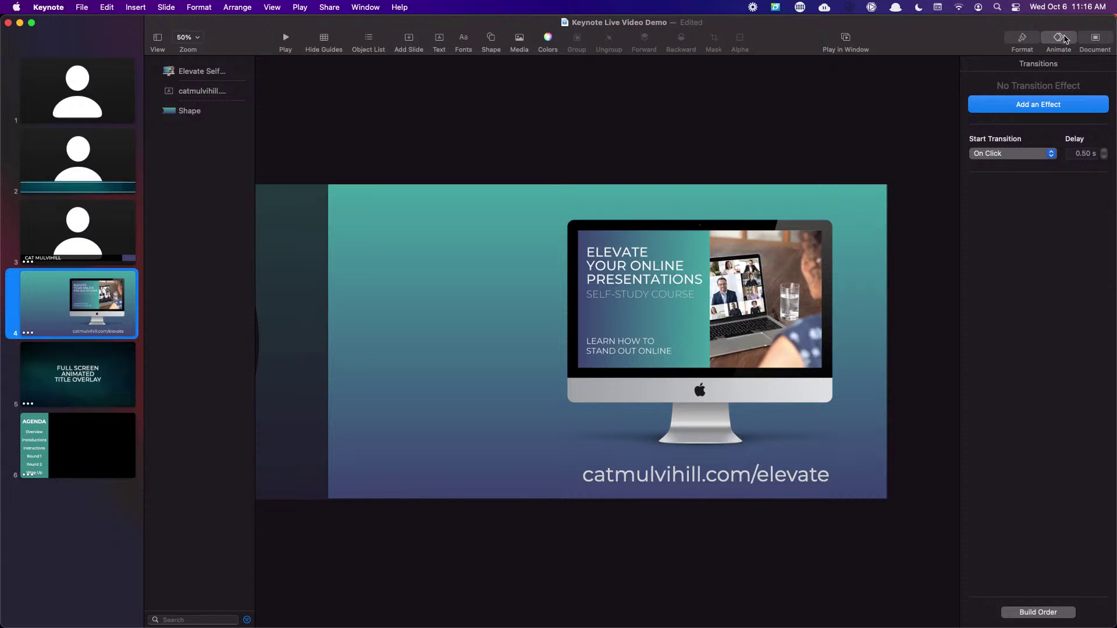
pyautogui.click(1052, 614)
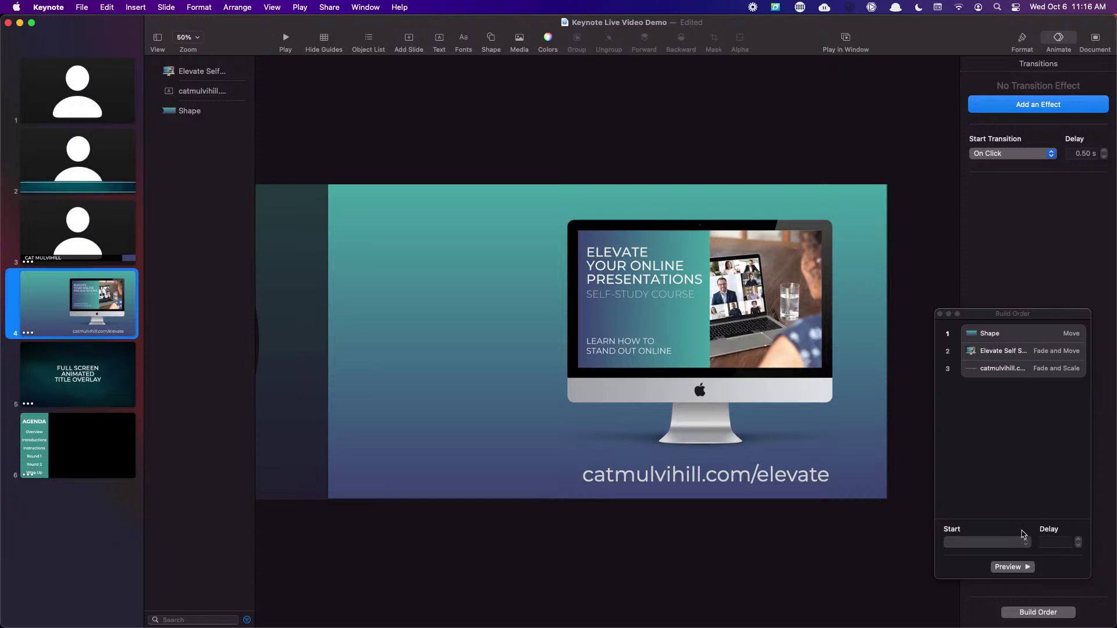
pyautogui.click(1011, 571)
# - Insert a live video on slide 4, the Elevate course slide, and set its source to Sony ZV-E10
pyautogui.click(519, 39)
pyautogui.click(526, 131)
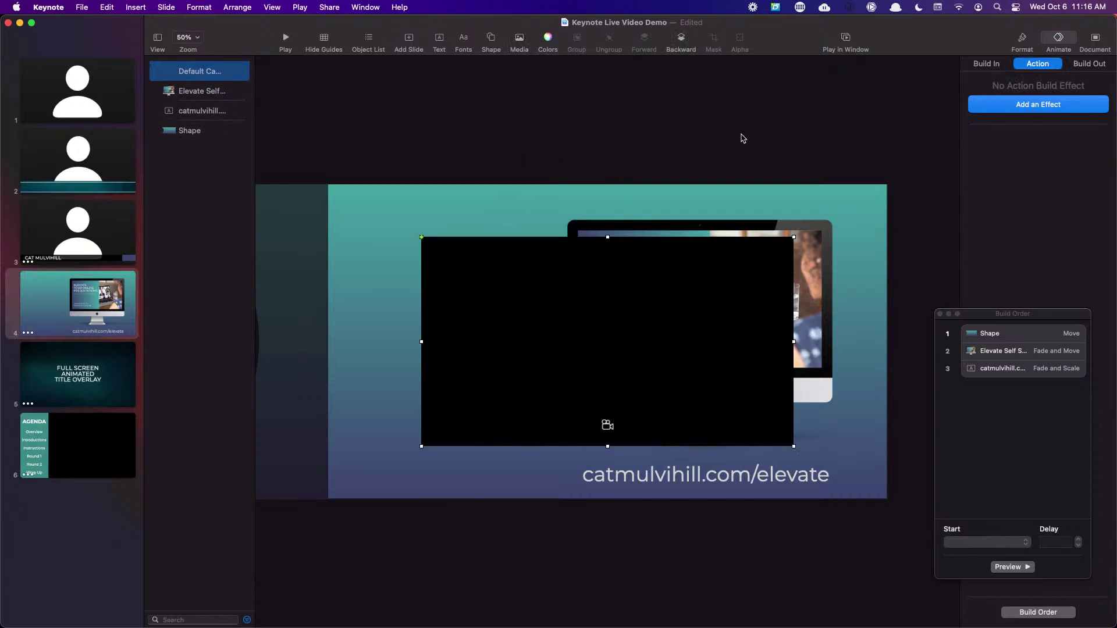
pyautogui.click(813, 272)
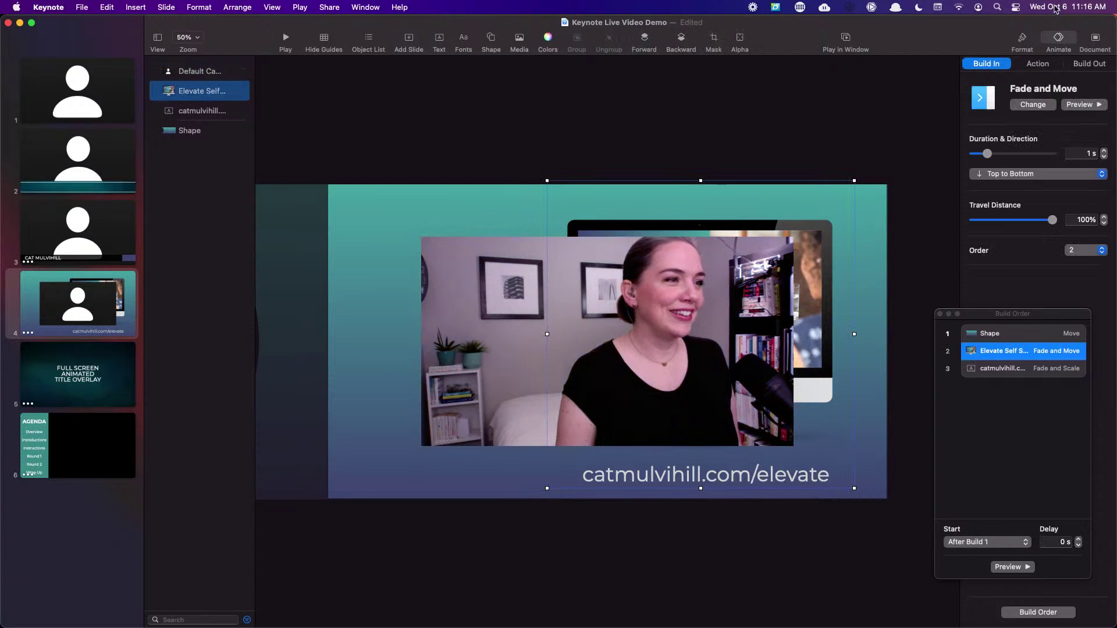
pyautogui.click(1020, 41)
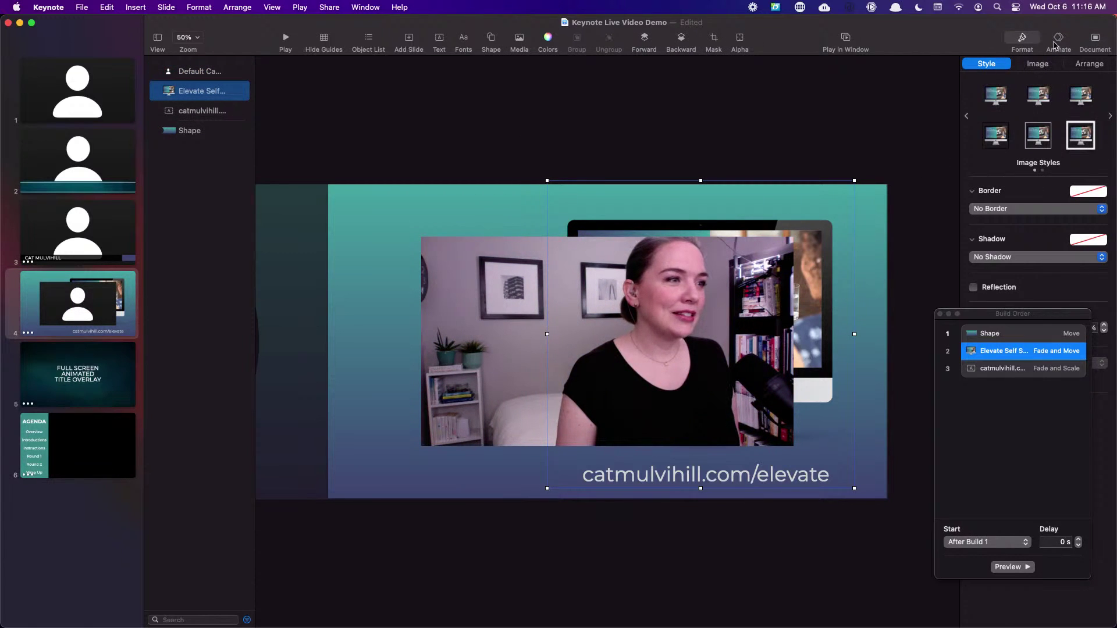
pyautogui.press('Tab')
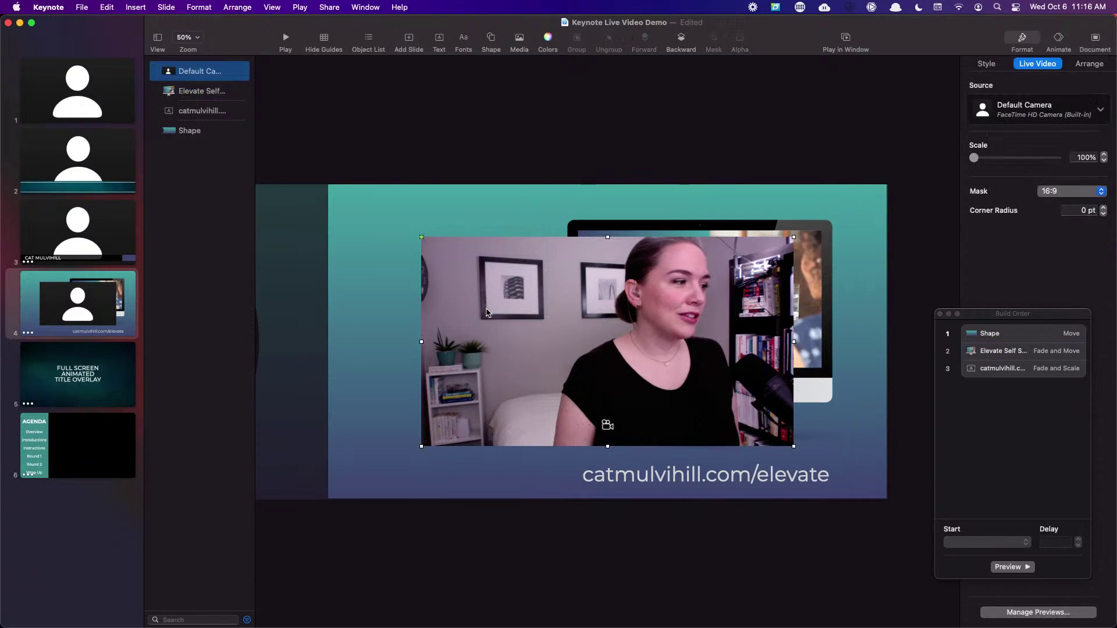
pyautogui.click(1042, 114)
pyautogui.click(1025, 195)
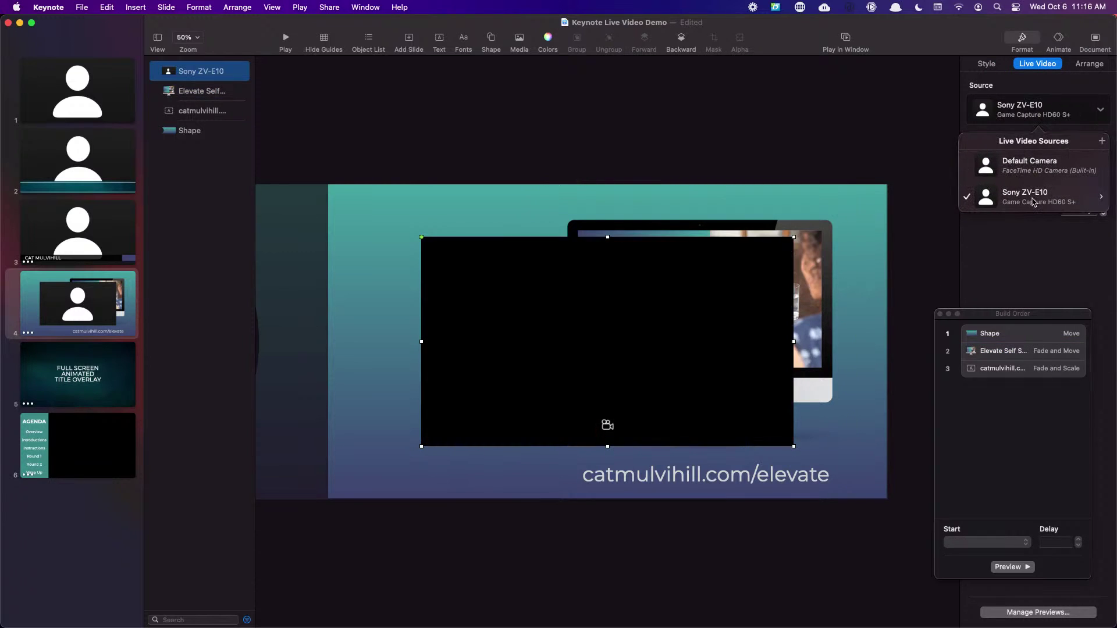
# - Apply a Custom mask to slide 4's live video, fitting it full-height into the empty space beside the computer image with the presenter centred
pyautogui.moveTo(679, 316); pyautogui.dragTo(658, 316)
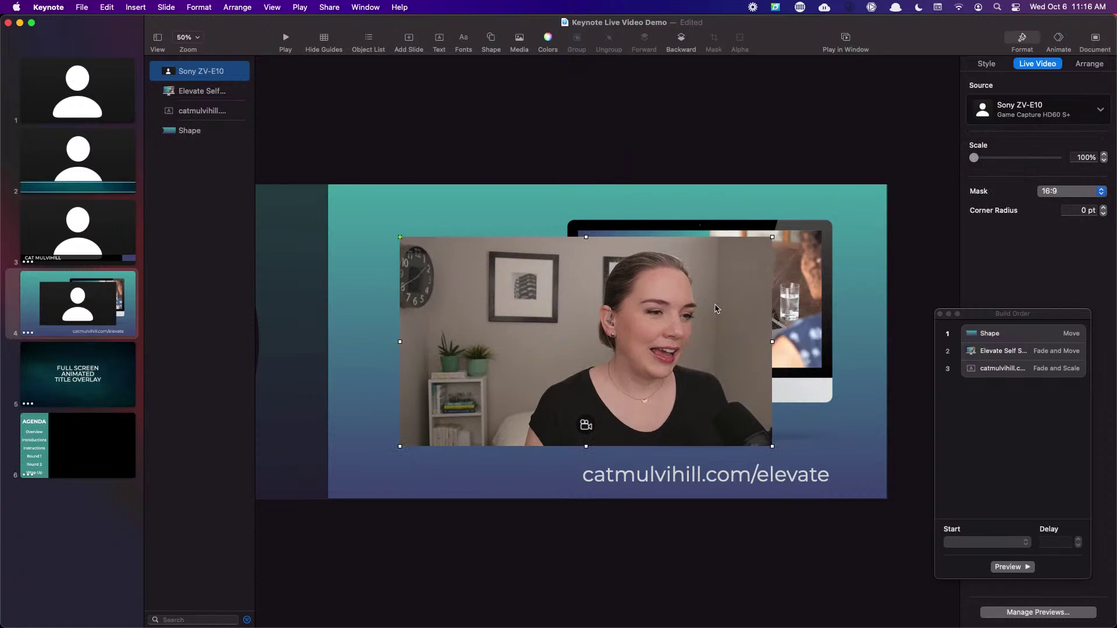
pyautogui.click(1059, 192)
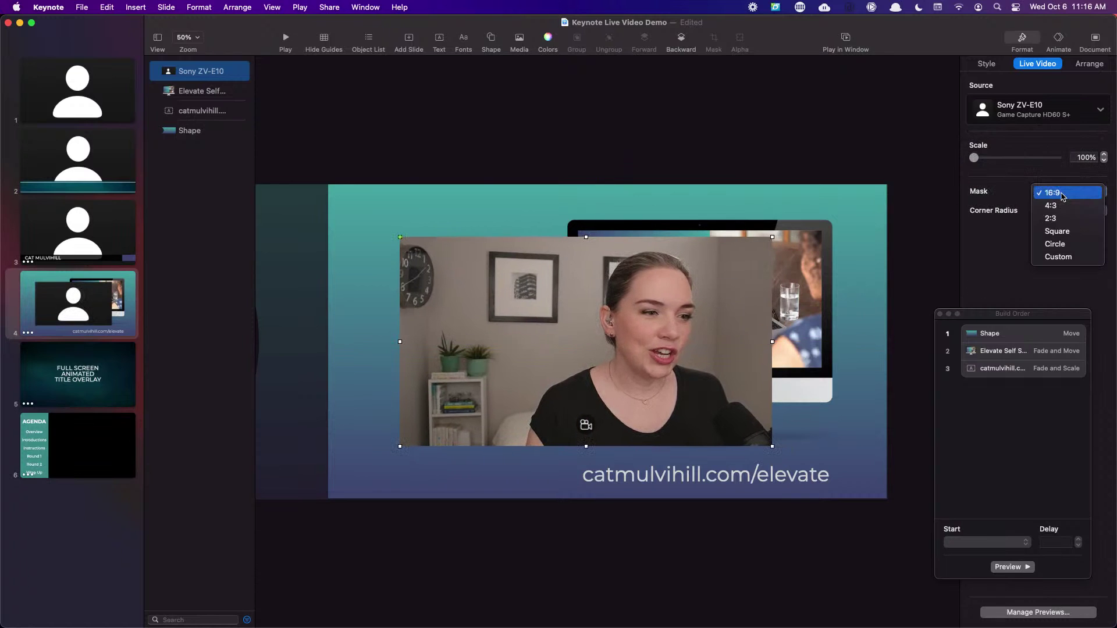
pyautogui.click(1069, 260)
pyautogui.moveTo(772, 446); pyautogui.dragTo(652, 458)
pyautogui.moveTo(554, 385); pyautogui.dragTo(494, 385)
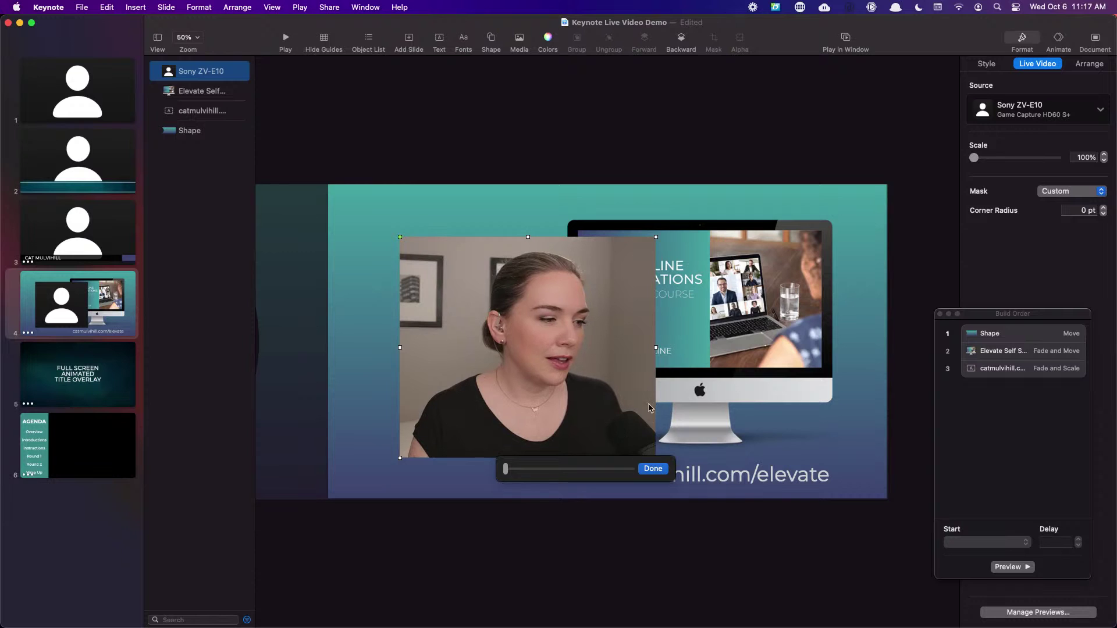
pyautogui.moveTo(395, 239); pyautogui.dragTo(328, 184)
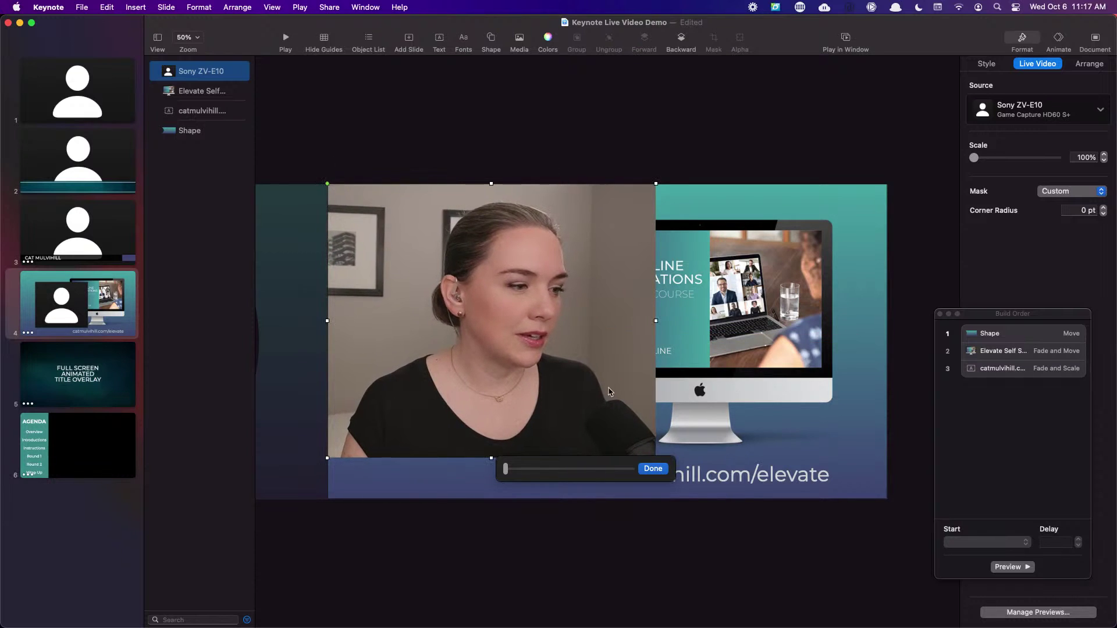
pyautogui.moveTo(656, 459); pyautogui.dragTo(549, 502)
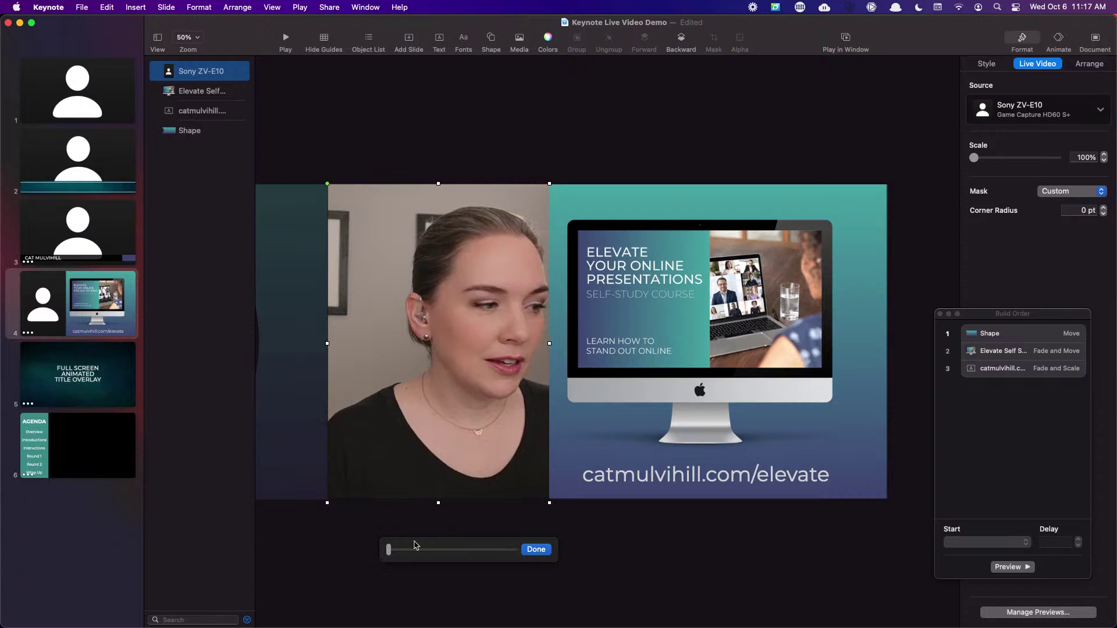
pyautogui.moveTo(452, 386)
pyautogui.mouseDown()
pyautogui.moveTo(429, 379)
pyautogui.moveTo(451, 378)
pyautogui.mouseUp()
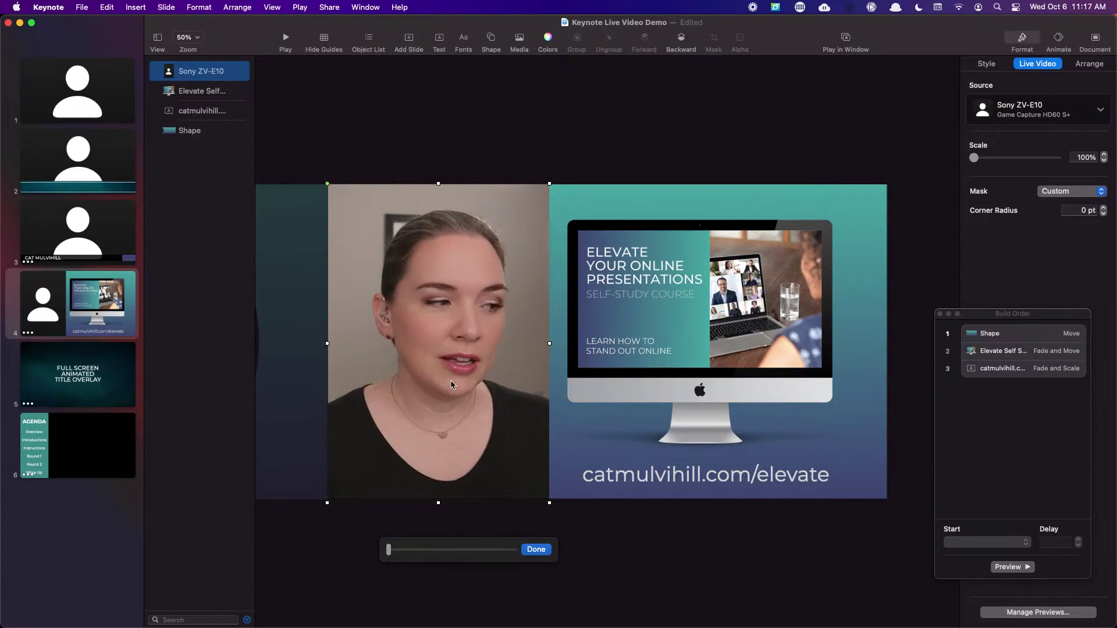
pyautogui.click(537, 550)
# - Place slide 4's live video behind the gradient Shape in the layer order and preview the slide's builds
pyautogui.moveTo(181, 74); pyautogui.dragTo(180, 135)
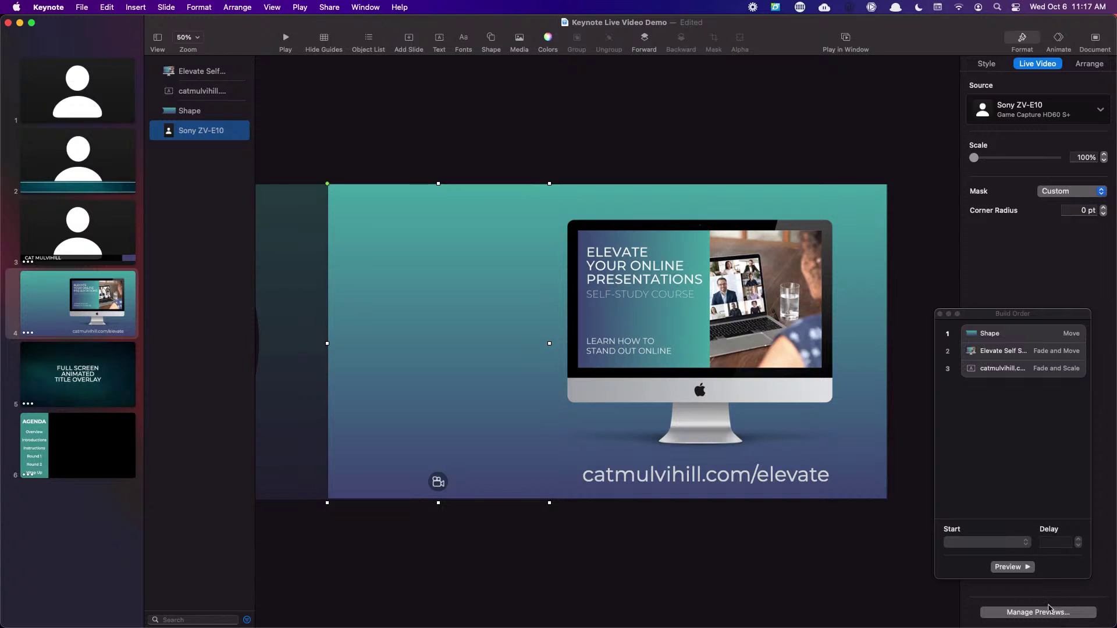
pyautogui.click(1020, 569)
# - Insert a live video on slide 5, the full screen animated title overlay, and set its source to Sony ZV-E10
pyautogui.click(92, 382)
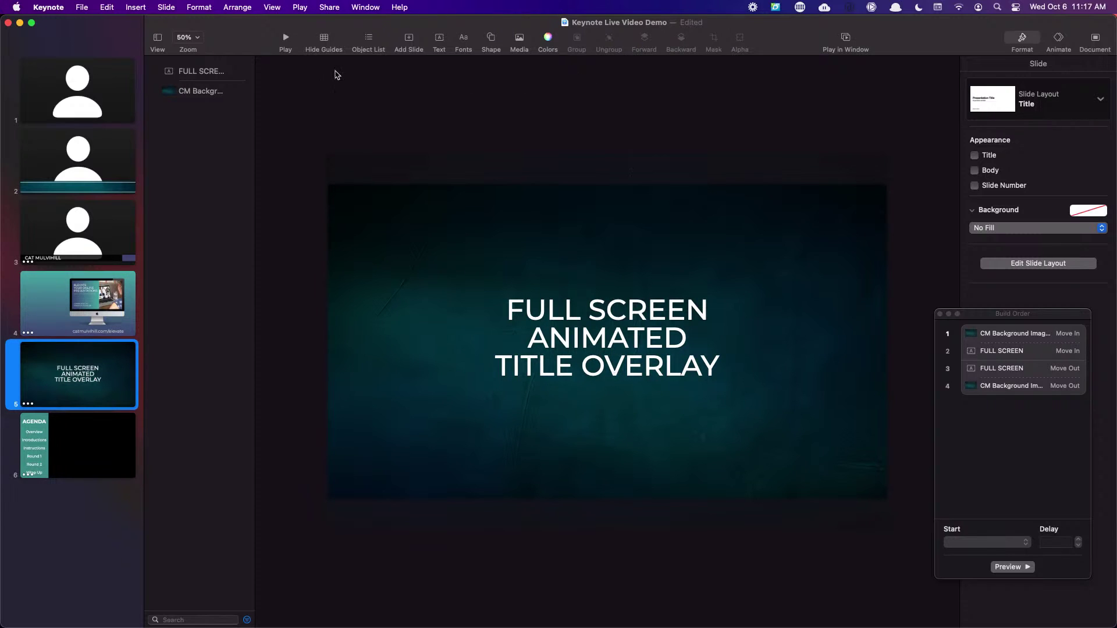
pyautogui.click(134, 7)
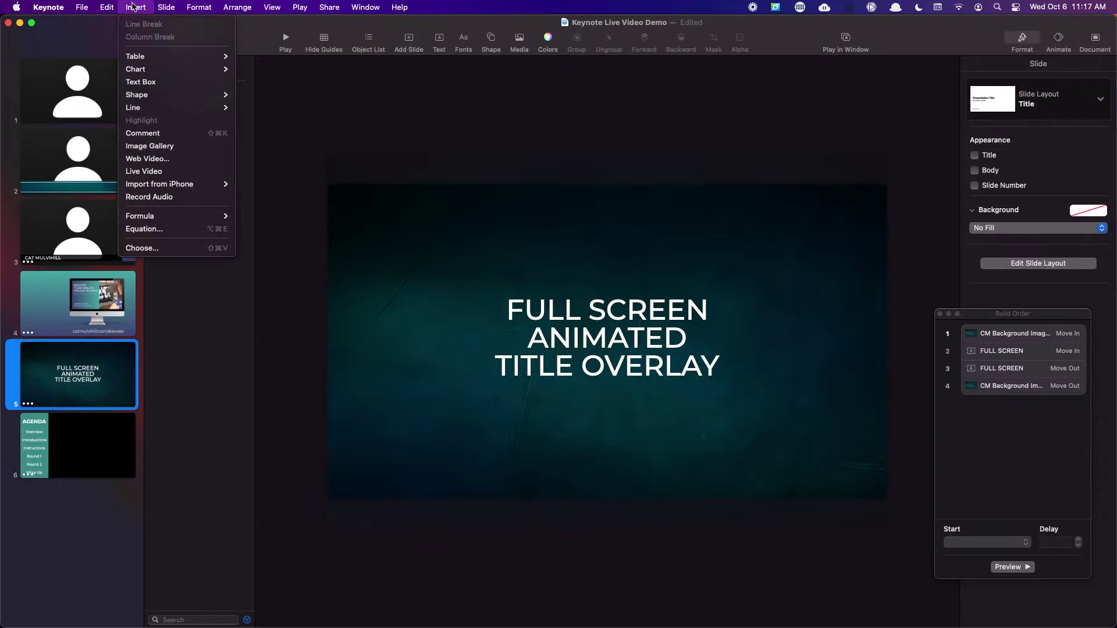
pyautogui.click(145, 171)
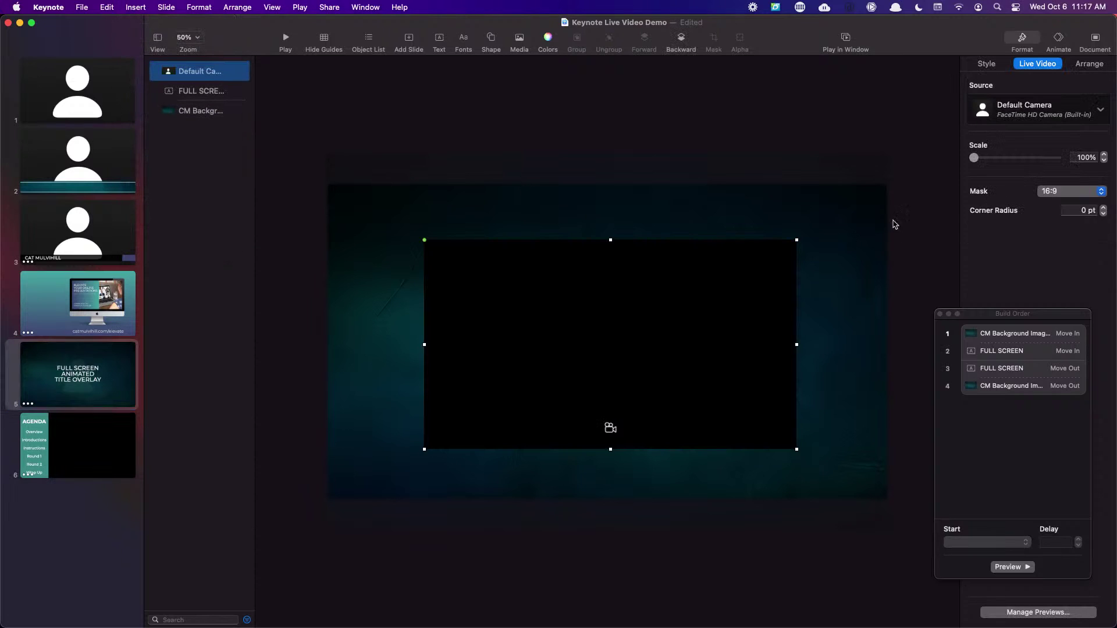
pyautogui.click(984, 109)
pyautogui.click(1025, 196)
# - Fill slide 5 with the live video behind the title text and background image, and preview the slide's builds
pyautogui.moveTo(620, 333); pyautogui.dragTo(522, 276)
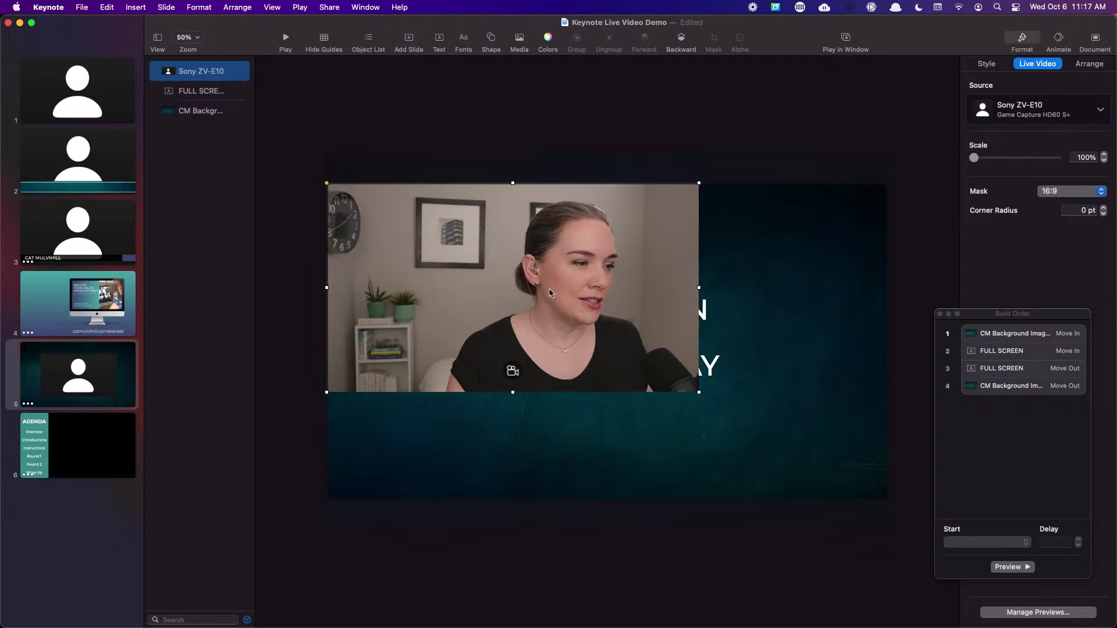
pyautogui.moveTo(699, 392); pyautogui.dragTo(890, 500)
pyautogui.moveTo(191, 80); pyautogui.dragTo(190, 119)
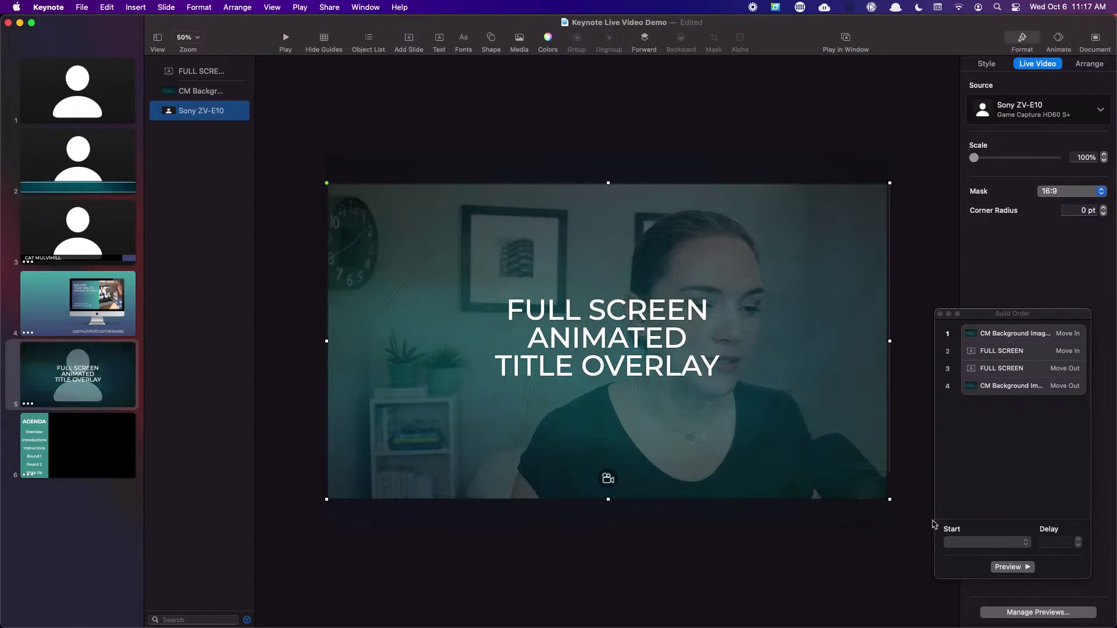
pyautogui.click(1025, 570)
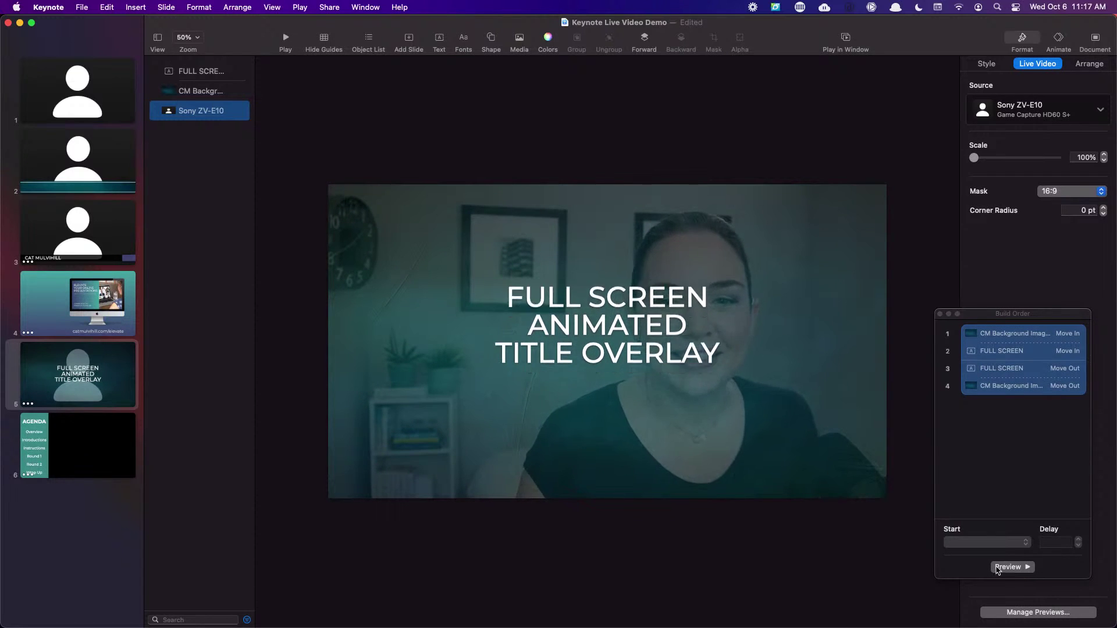
# - Insert a live video on slide 6, the agenda slide, enlarged to fill the slide and with its source set to Sony ZV-E10
pyautogui.click(82, 476)
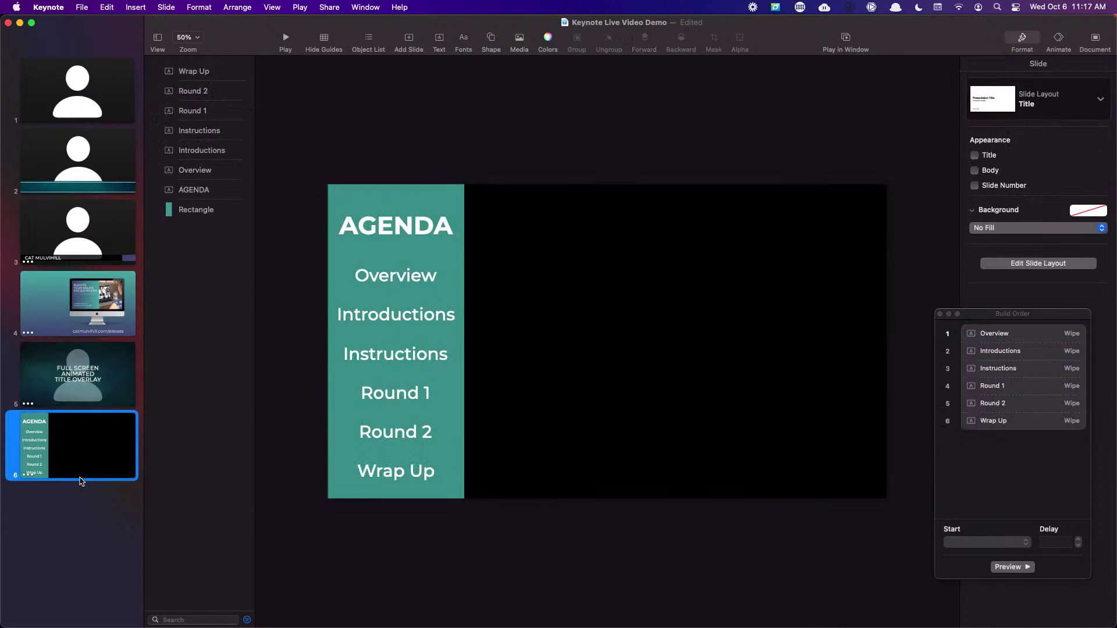
pyautogui.click(515, 42)
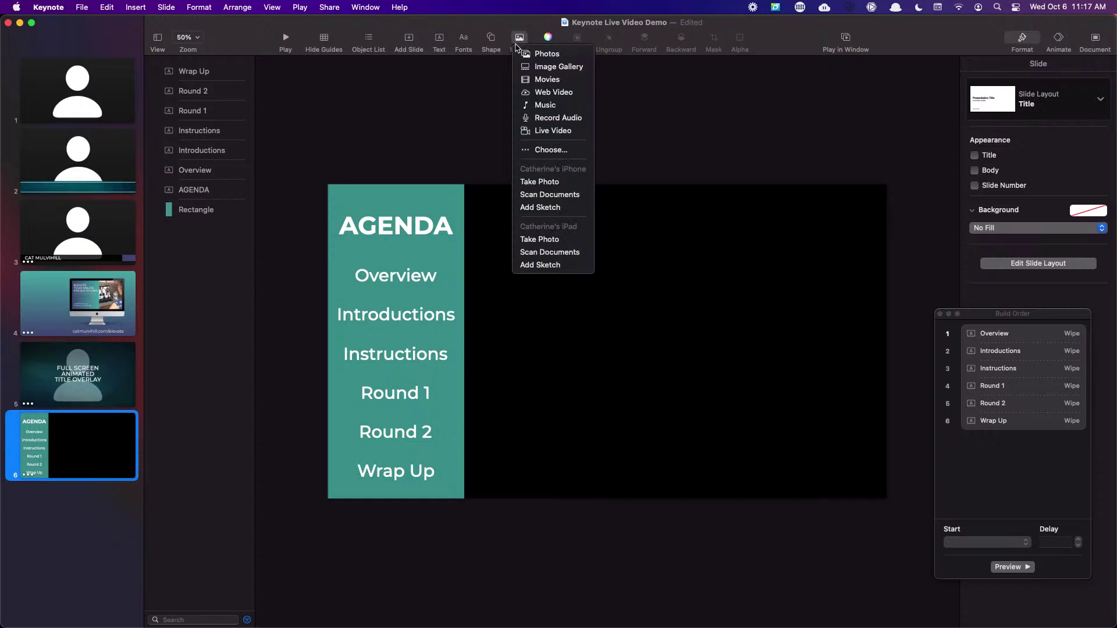
pyautogui.click(549, 131)
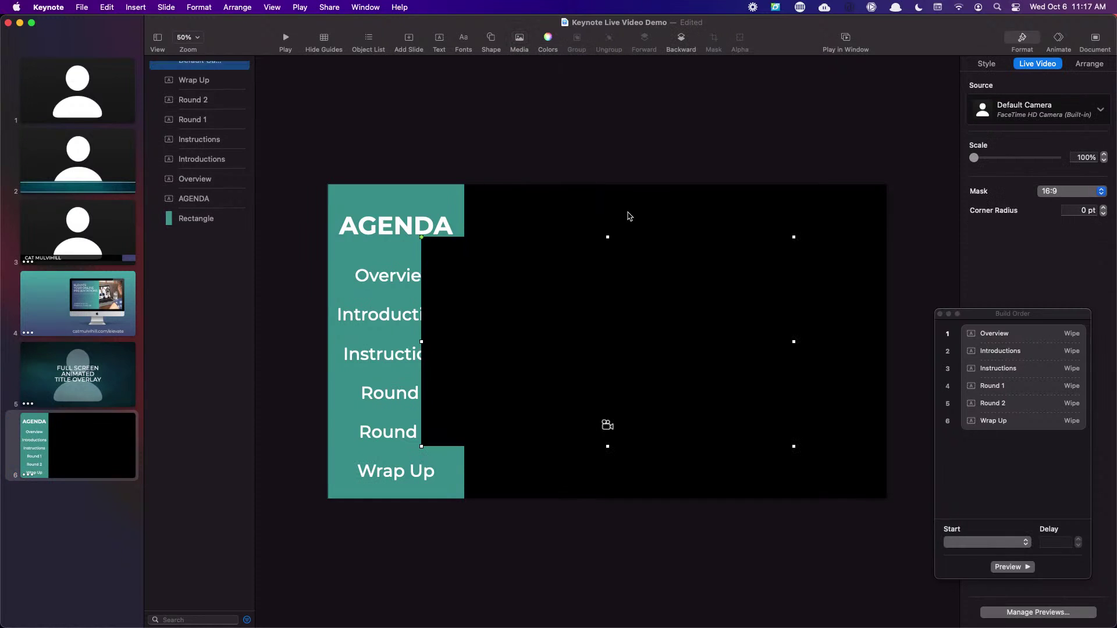
pyautogui.moveTo(601, 274); pyautogui.dragTo(509, 227)
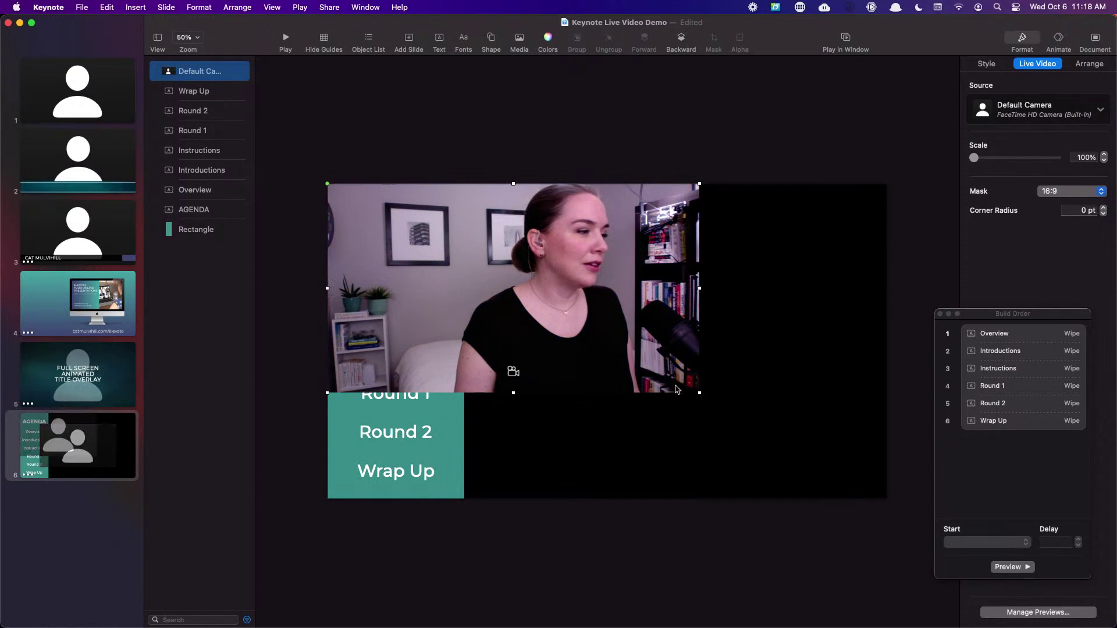
pyautogui.moveTo(699, 393); pyautogui.dragTo(884, 504)
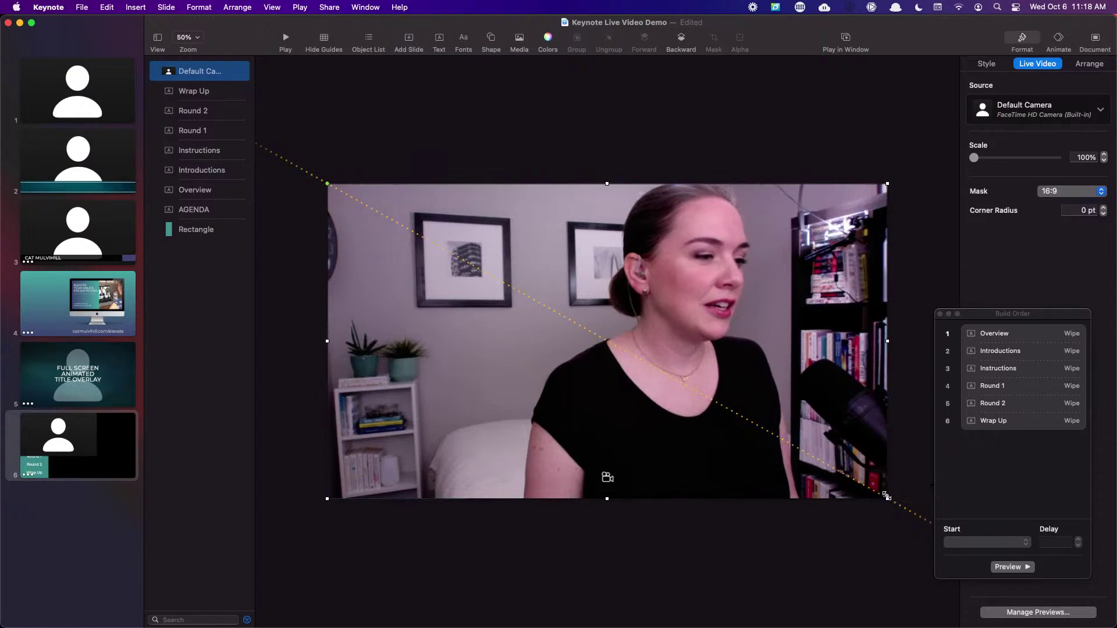
pyautogui.click(1019, 198)
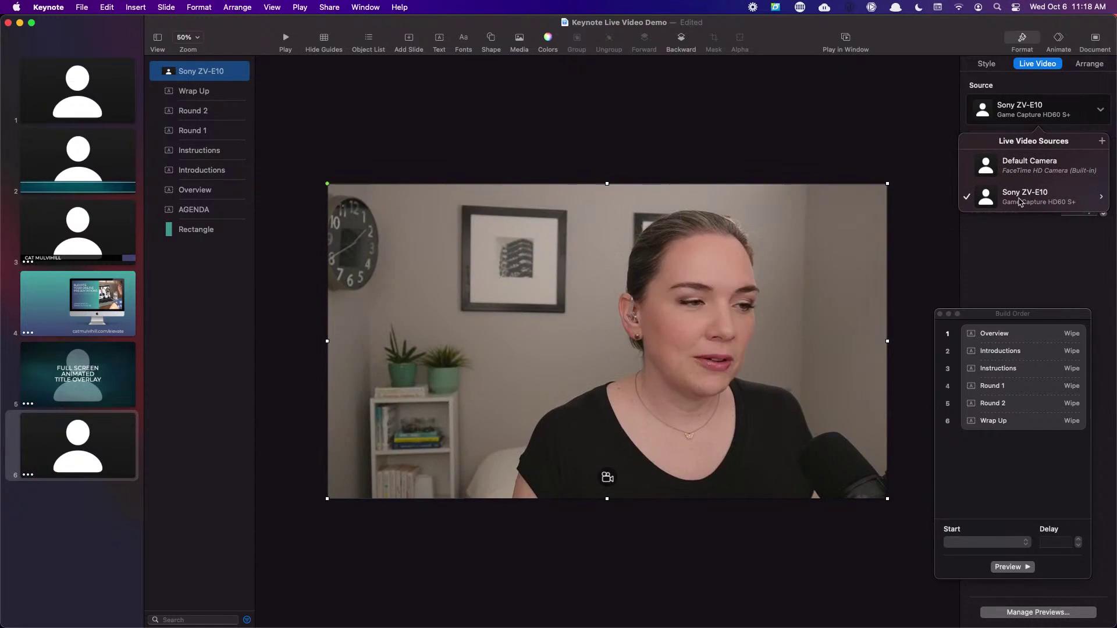
# - Place slide 6's live video behind the agenda text and green rectangle, and preview the agenda item builds
pyautogui.moveTo(208, 84); pyautogui.dragTo(198, 236)
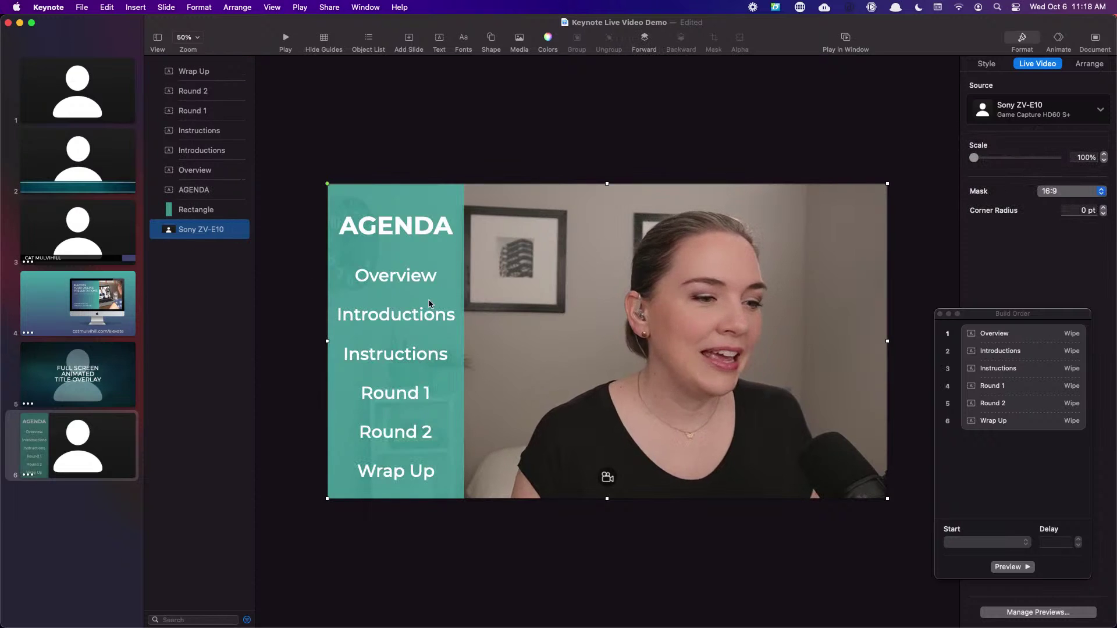
pyautogui.click(1024, 571)
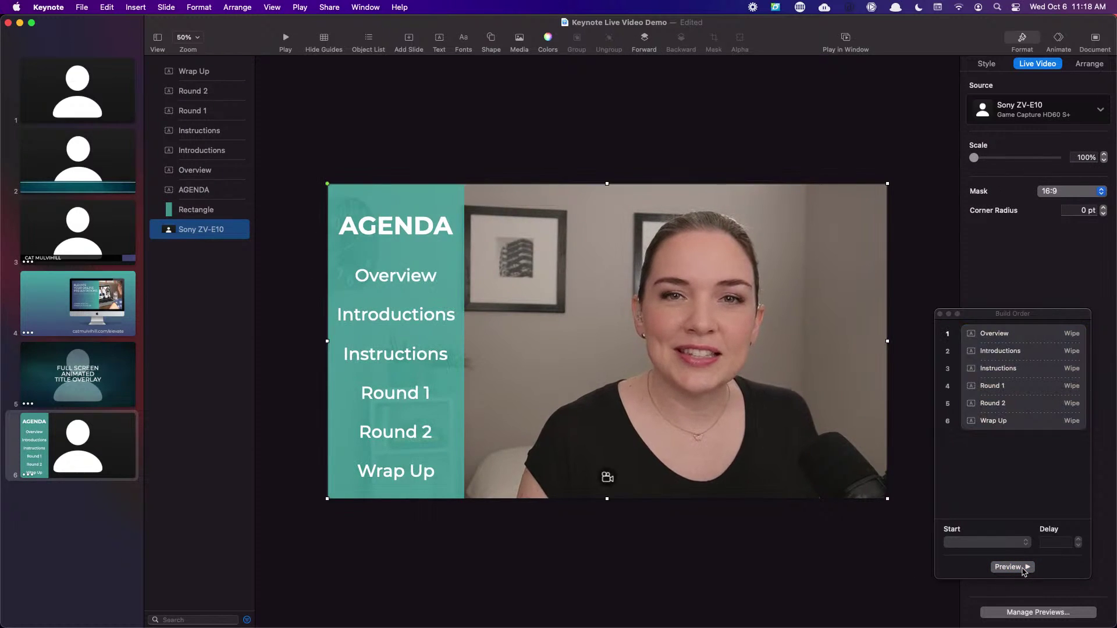